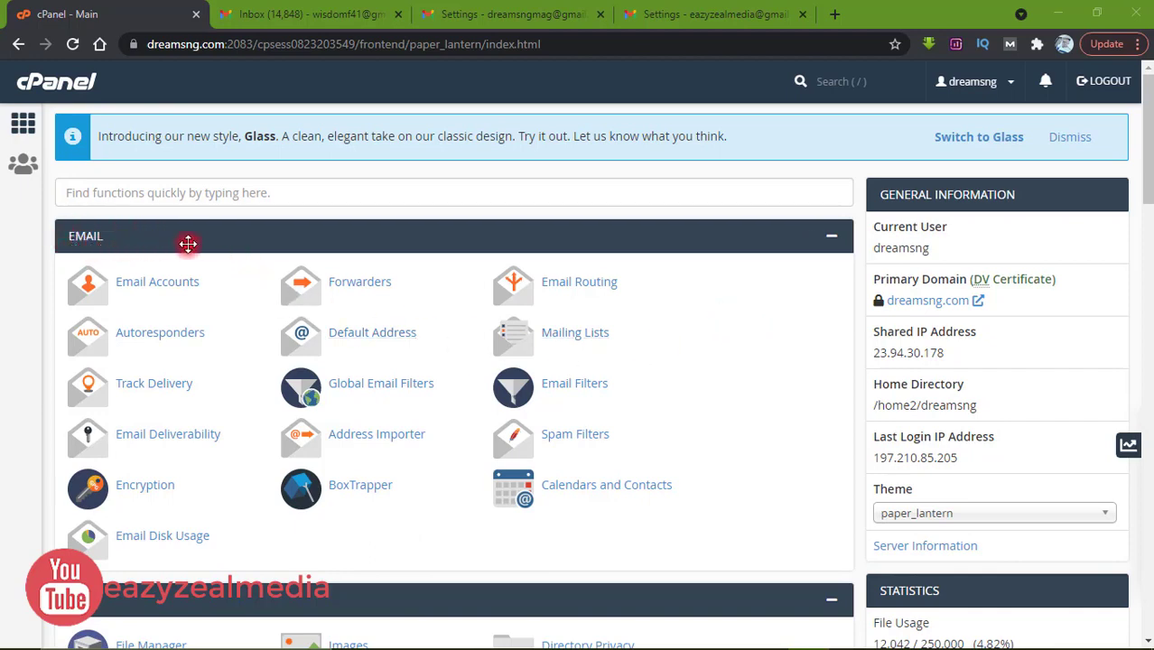
left_click(154, 287)
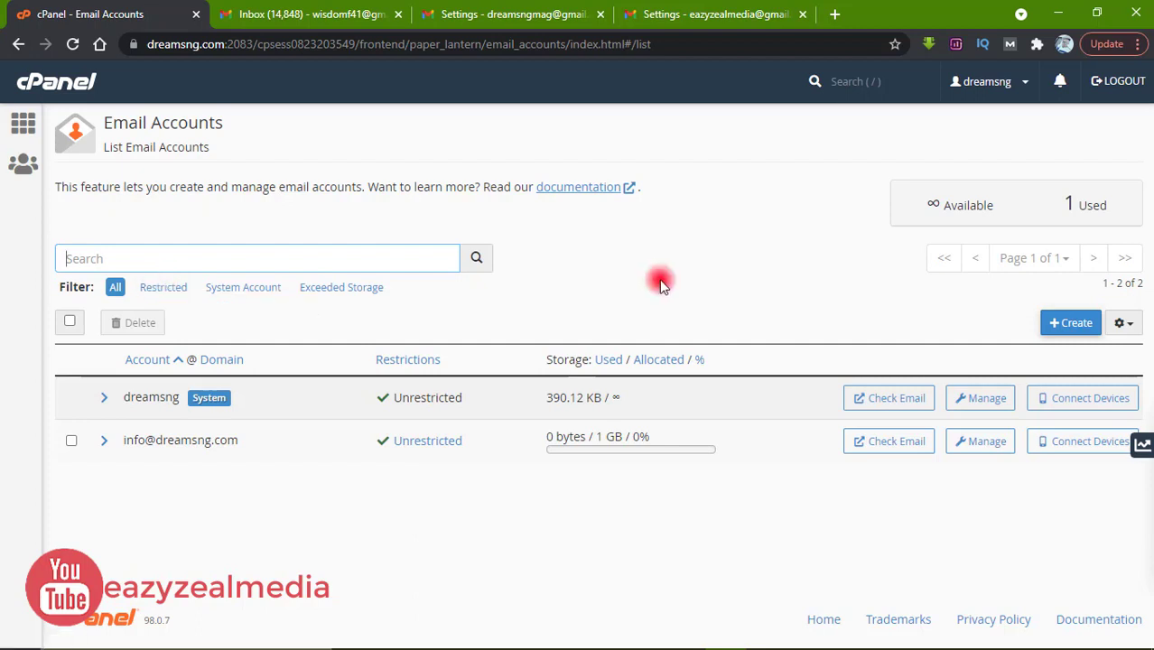
left_click(1062, 328)
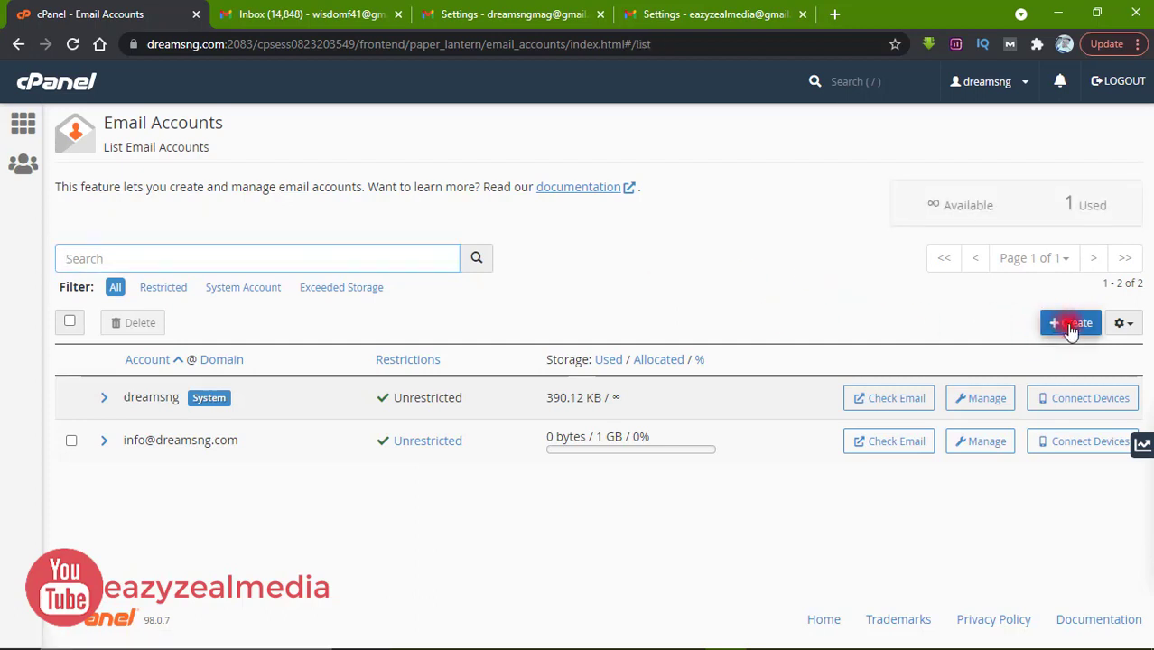
left_click(1071, 327)
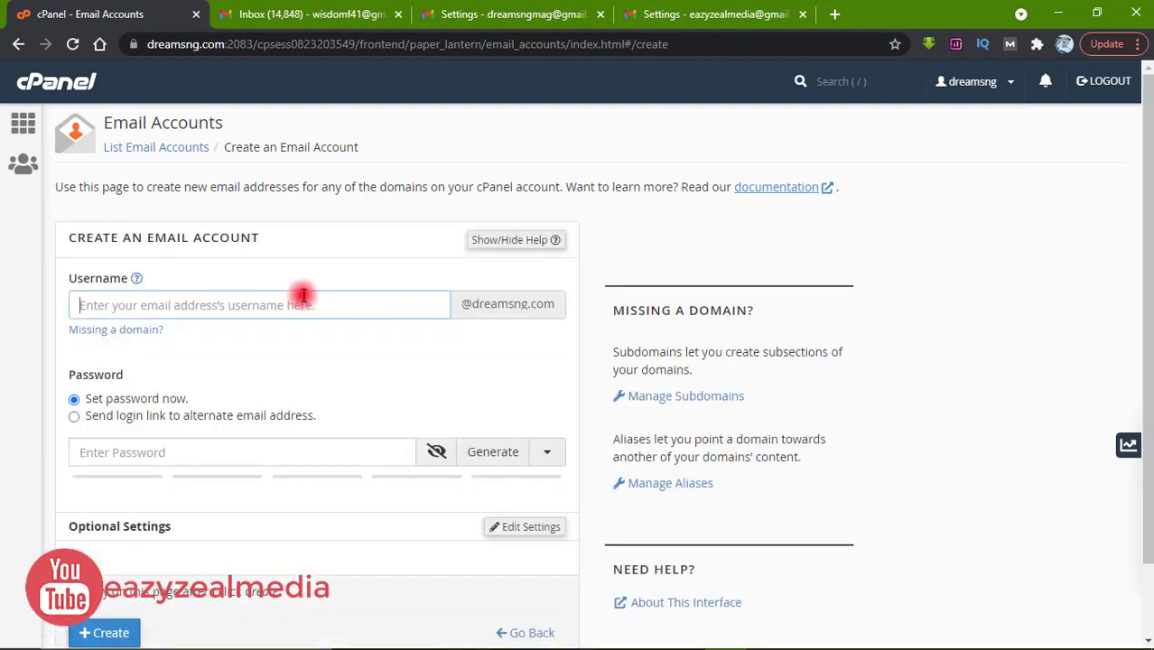
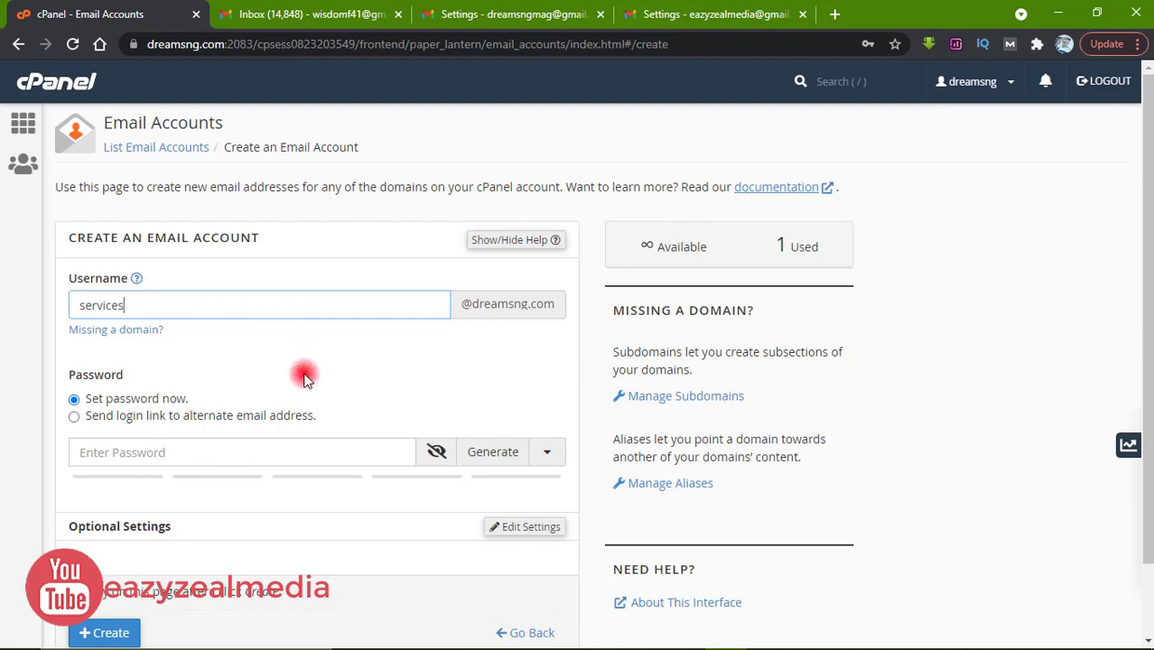
left_click(223, 452)
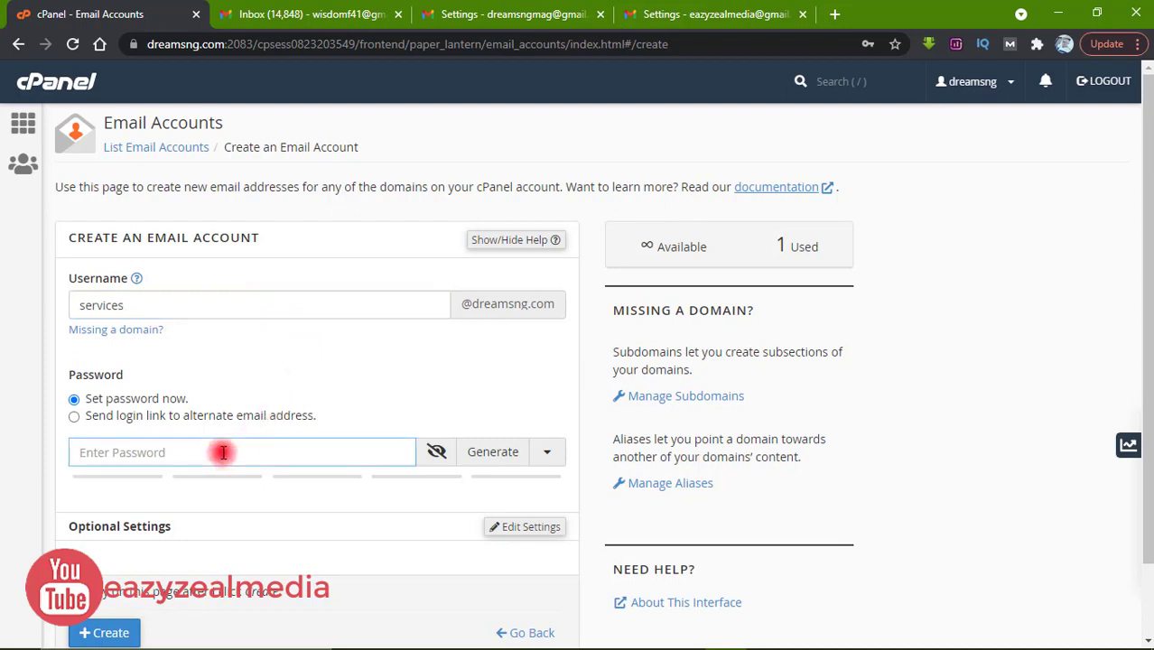
type("•••")
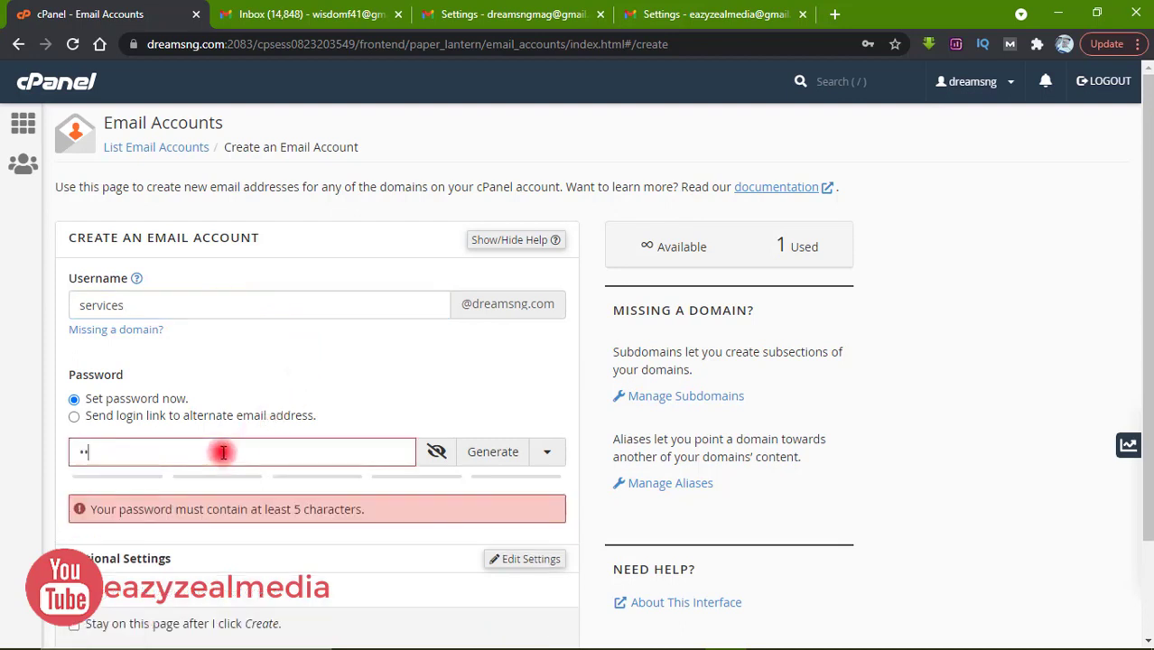
type("•••••")
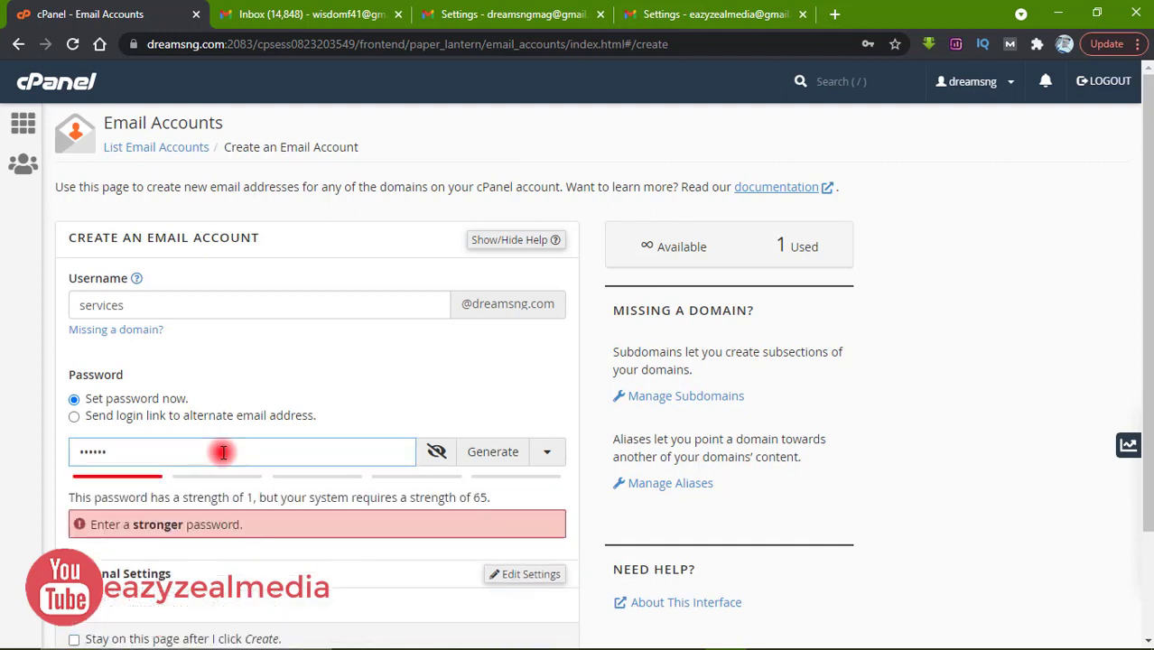
type("•••")
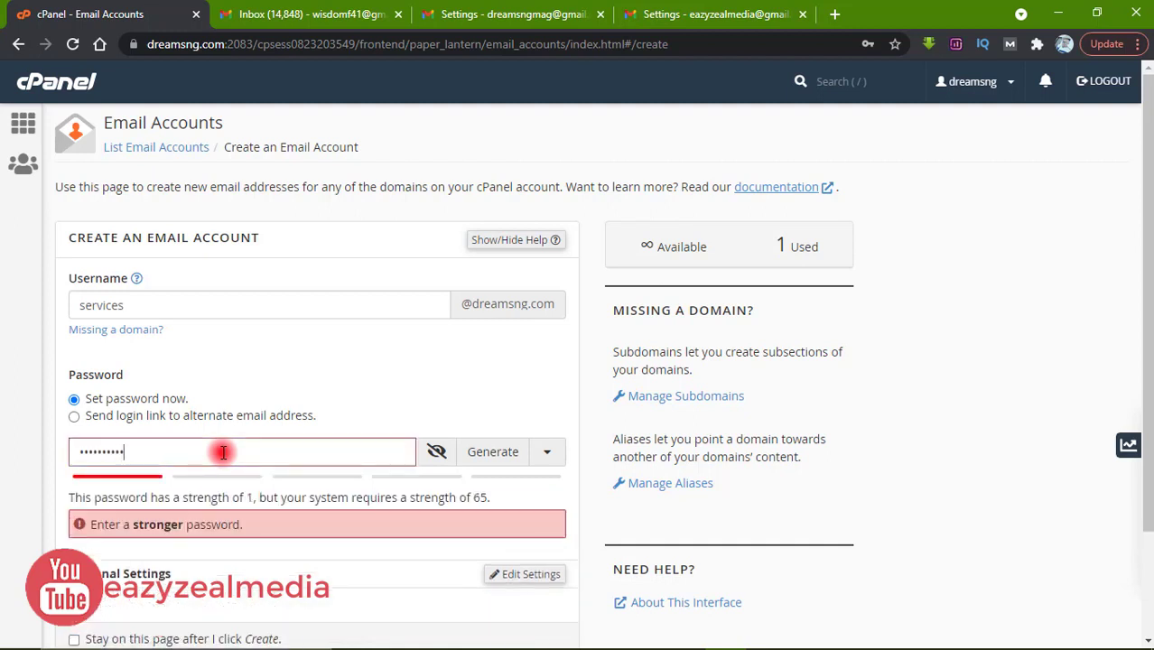
type("•")
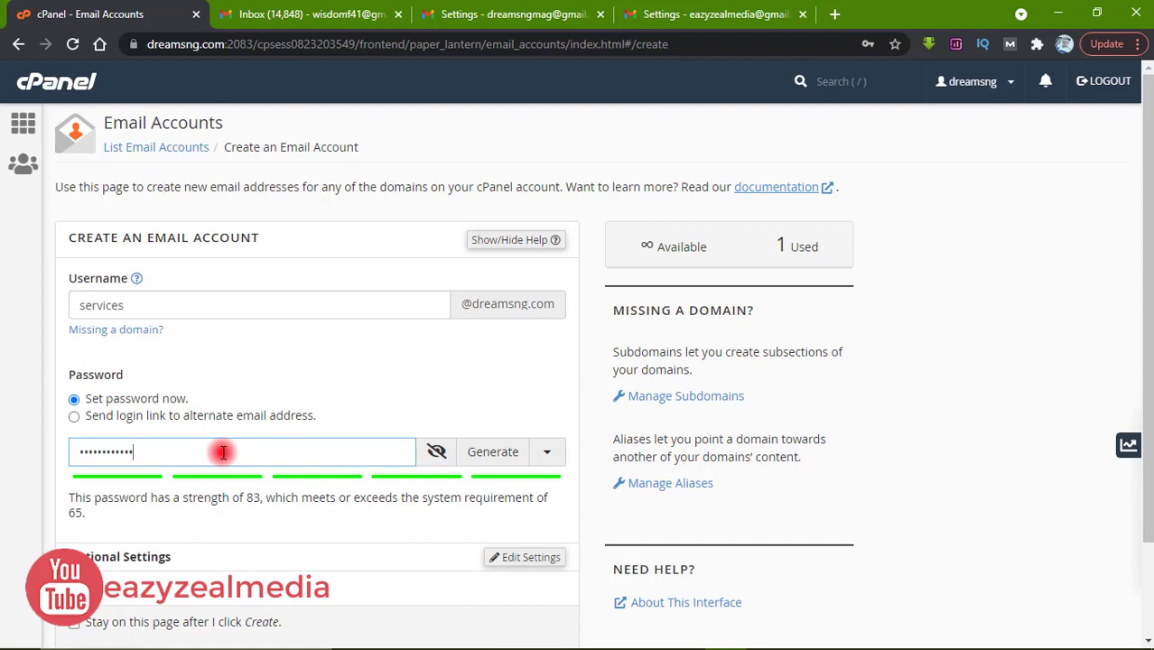
left_click_drag(1147, 343, 1145, 420)
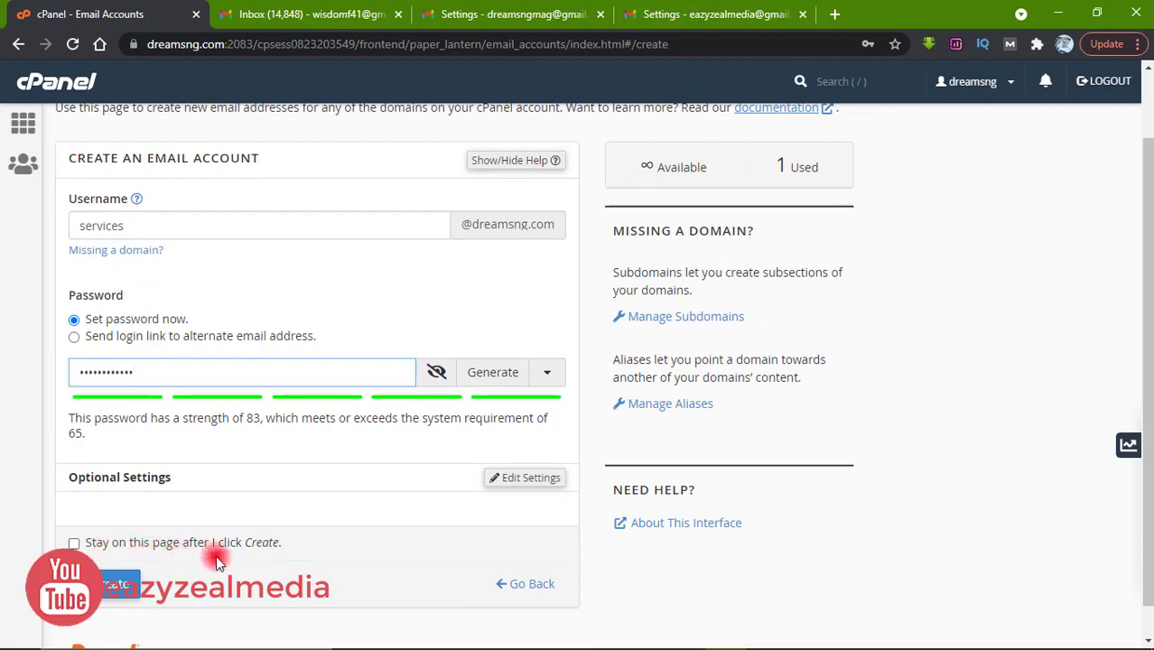
left_click(107, 593)
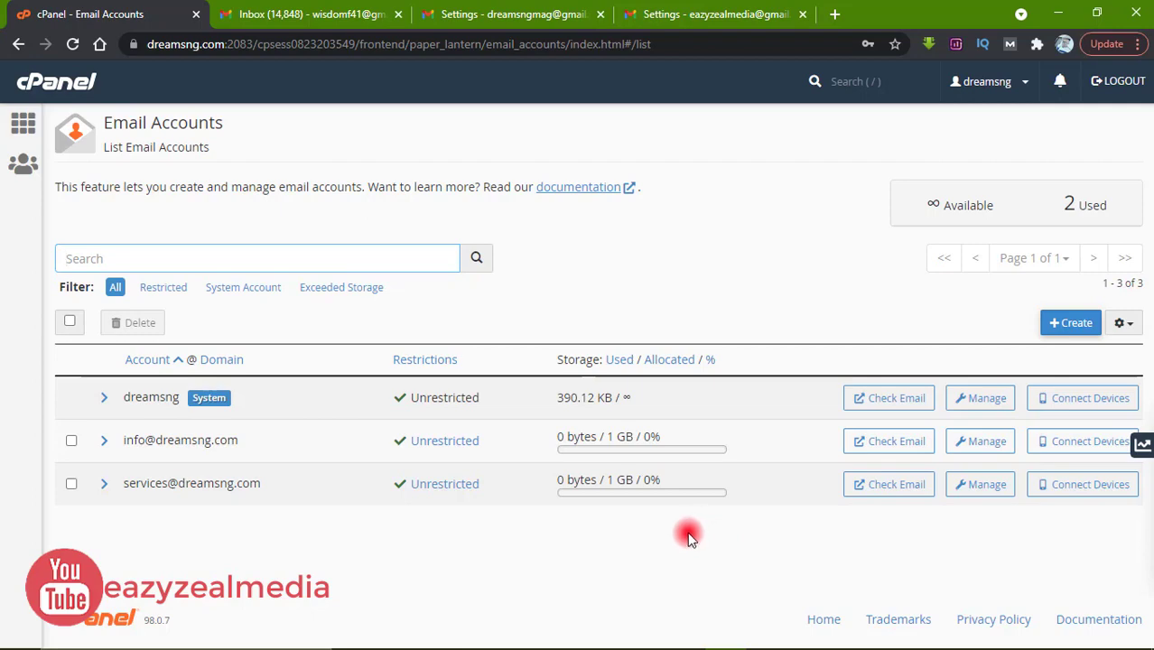
Once the services account is listed, switch to the Gmail settings tab
left_click(704, 17)
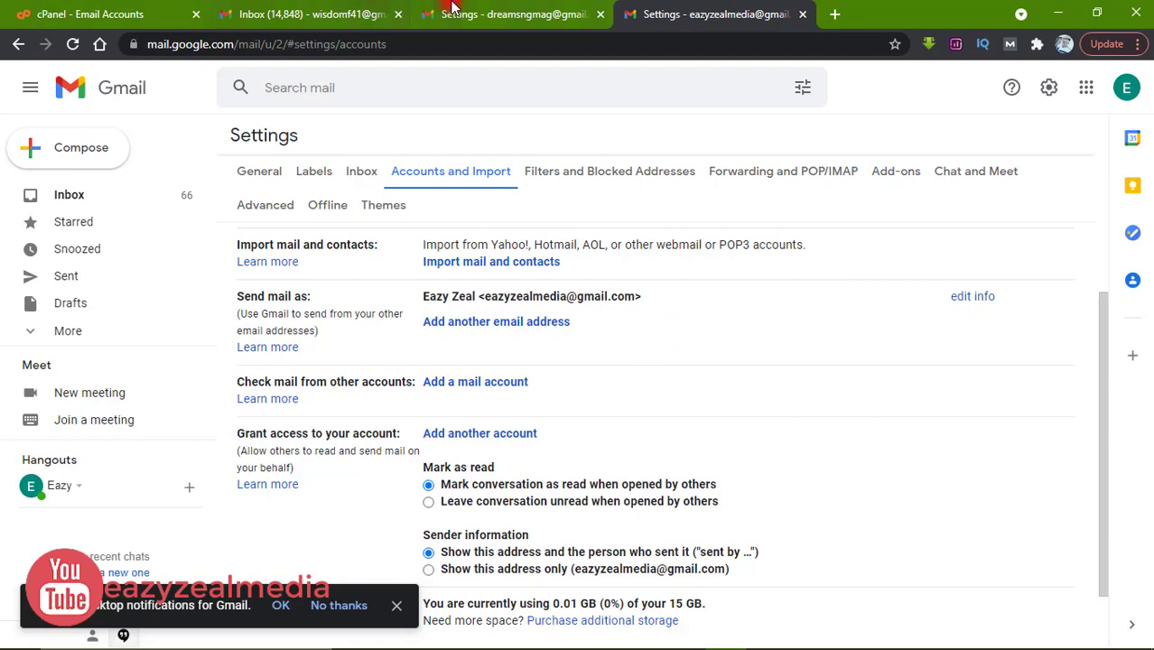
Go to Gmail's Accounts and Import settings and open Add a mail account
left_click(52, 13)
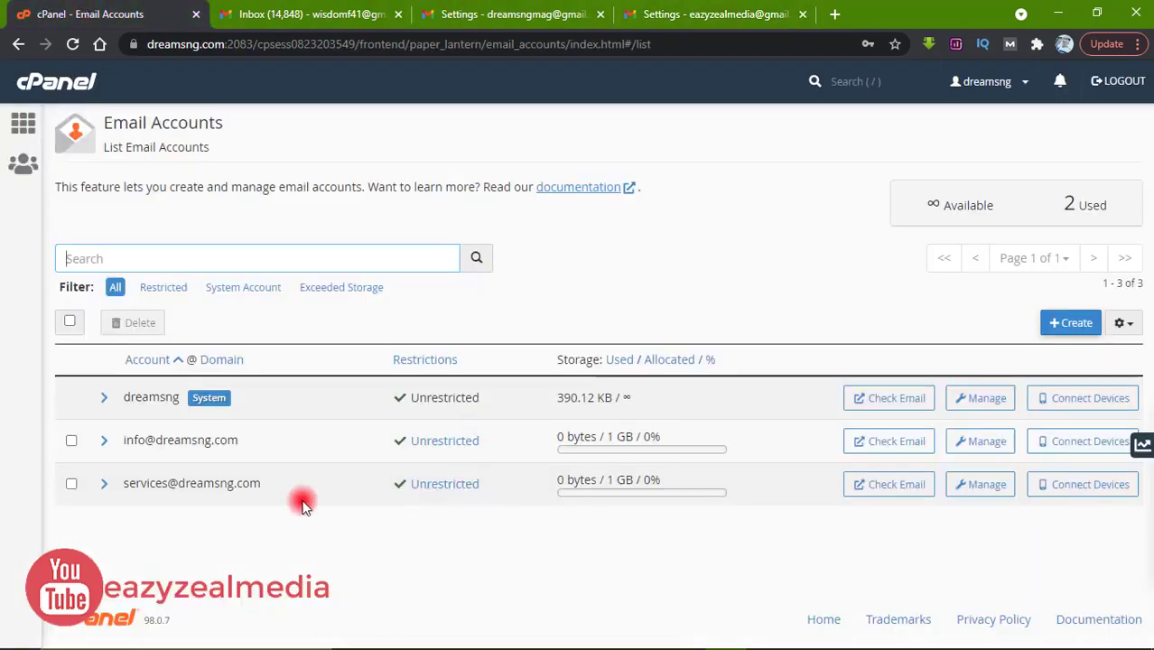
left_click(679, 11)
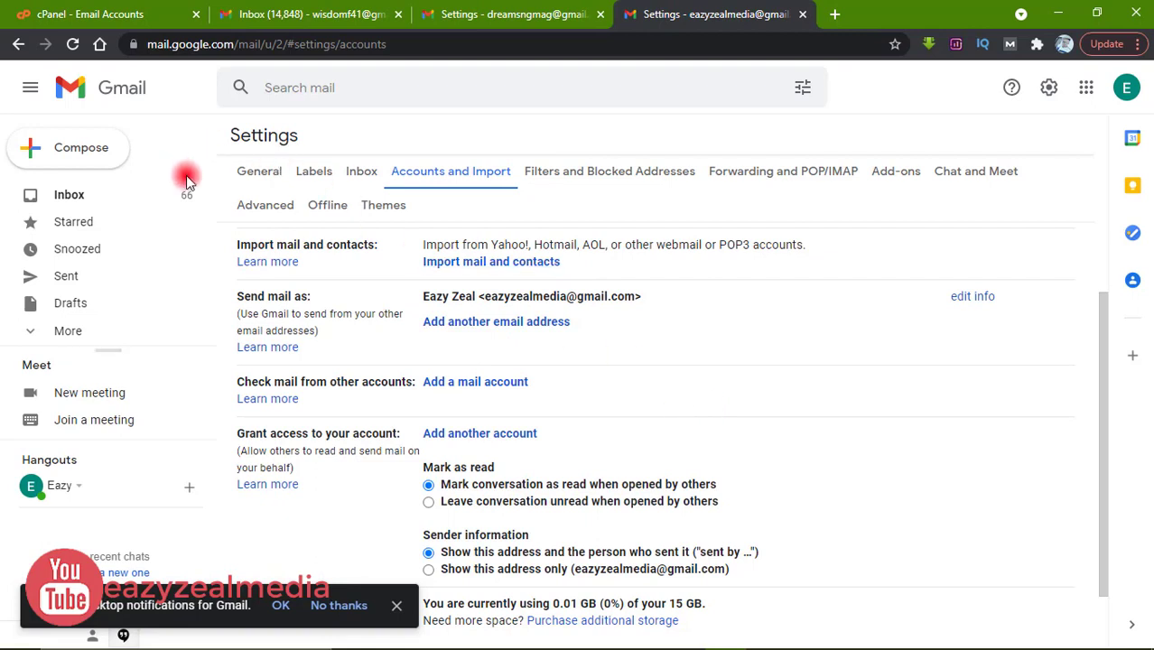
left_click(90, 204)
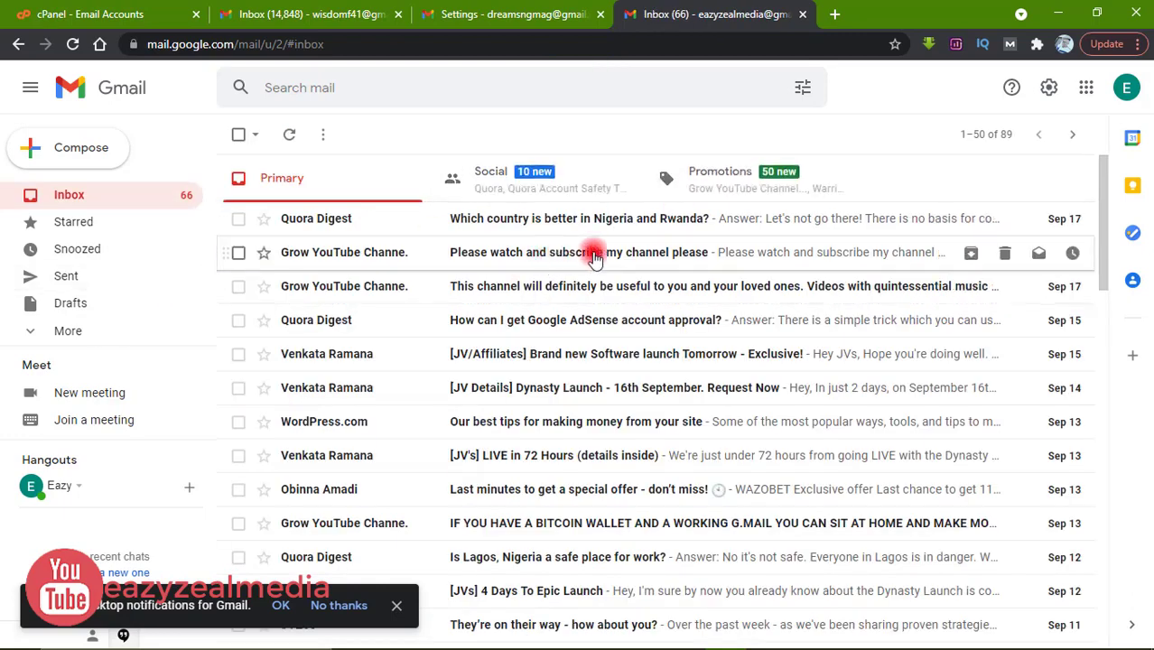
left_click(1051, 91)
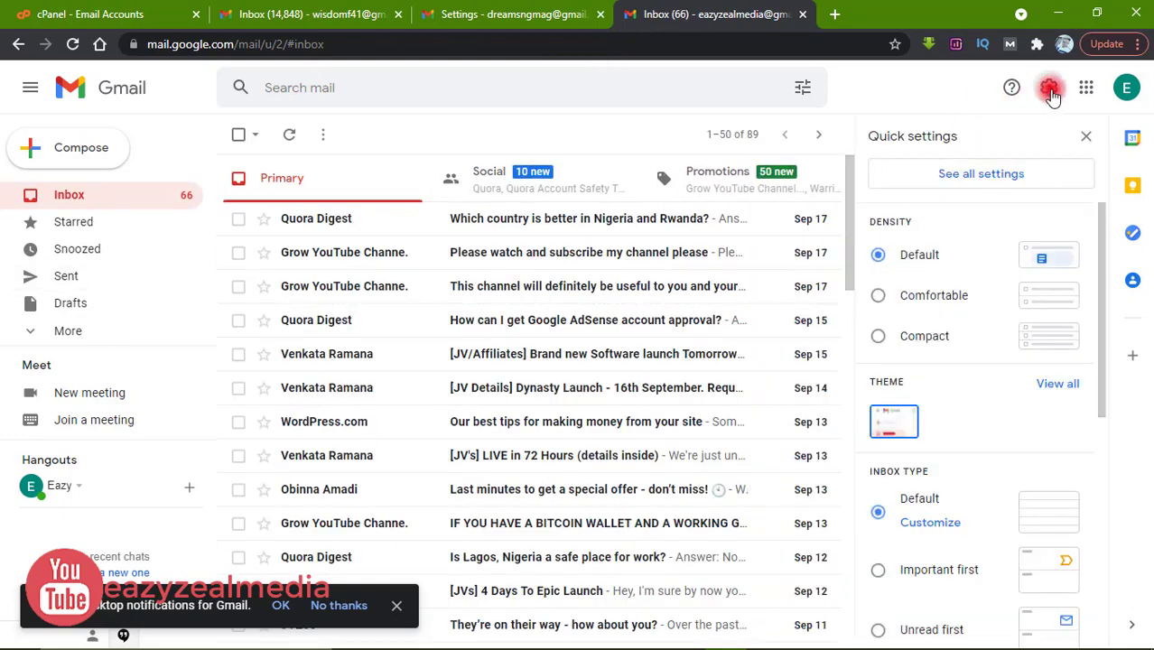
left_click(974, 175)
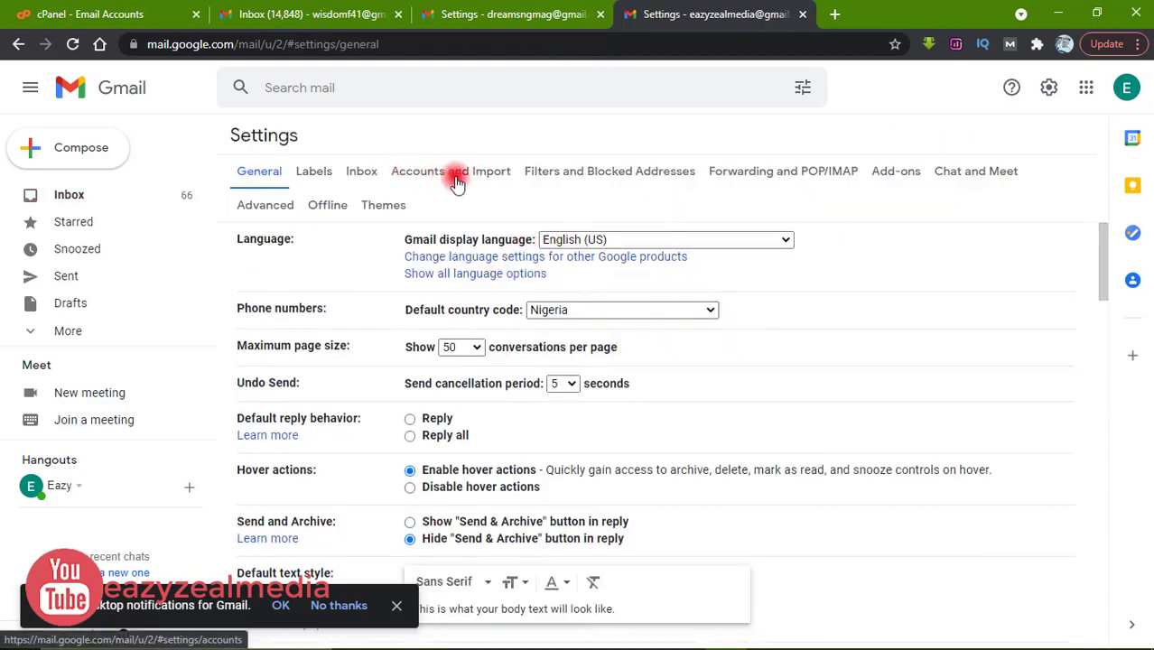
left_click(456, 171)
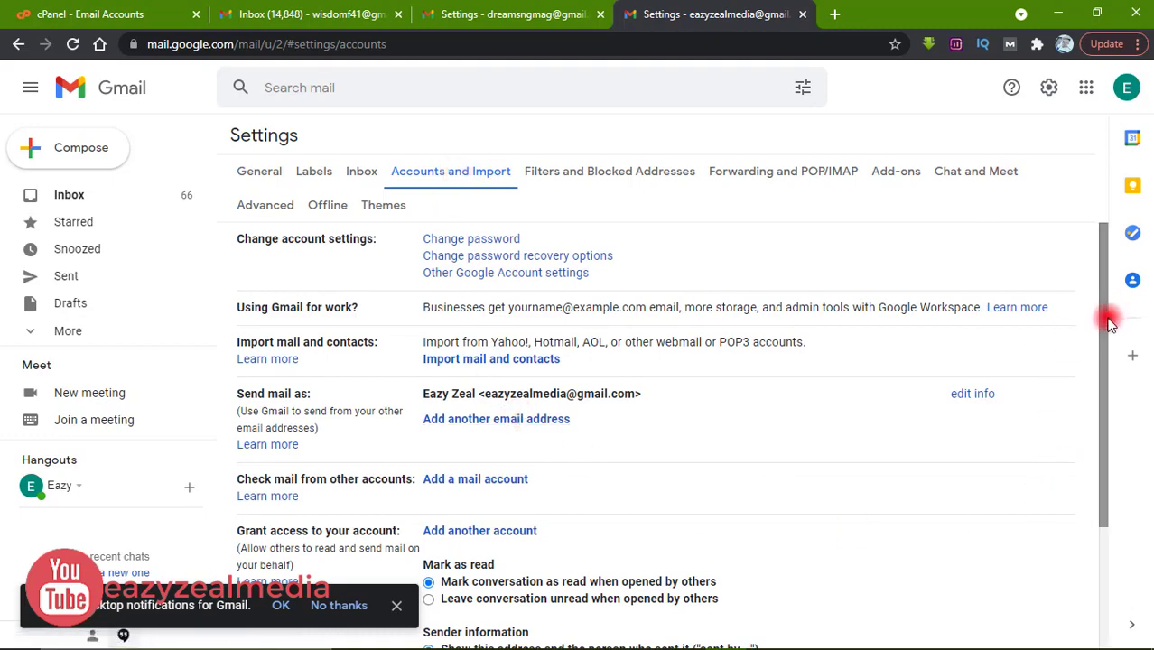
left_click_drag(1109, 323, 1108, 356)
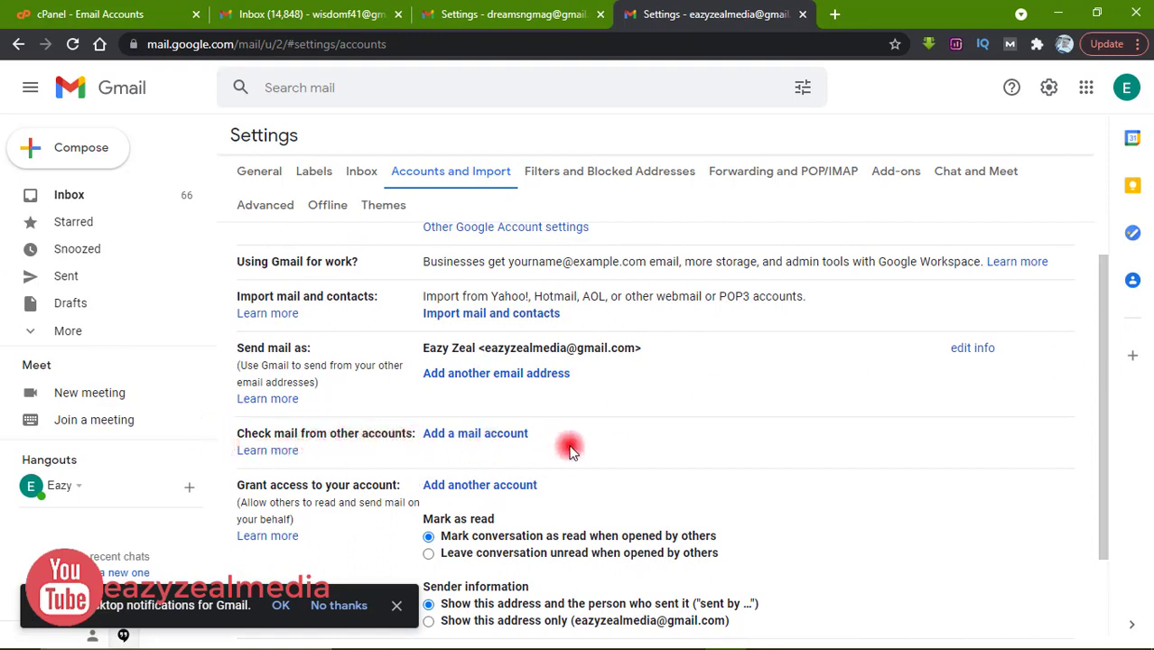
left_click(456, 435)
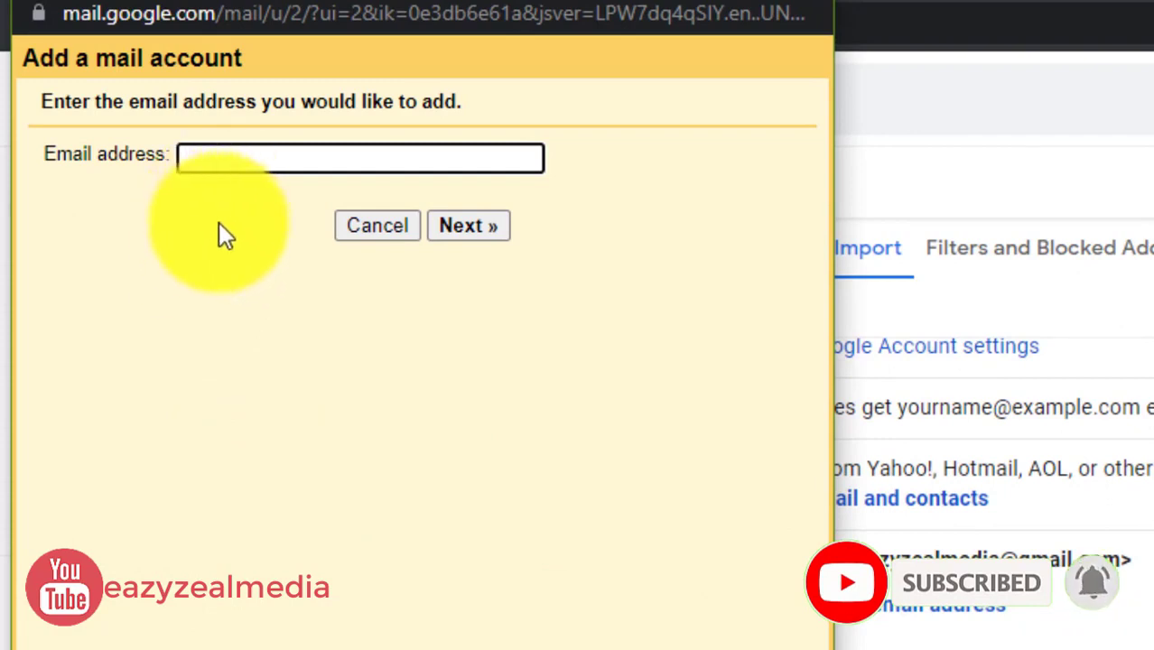
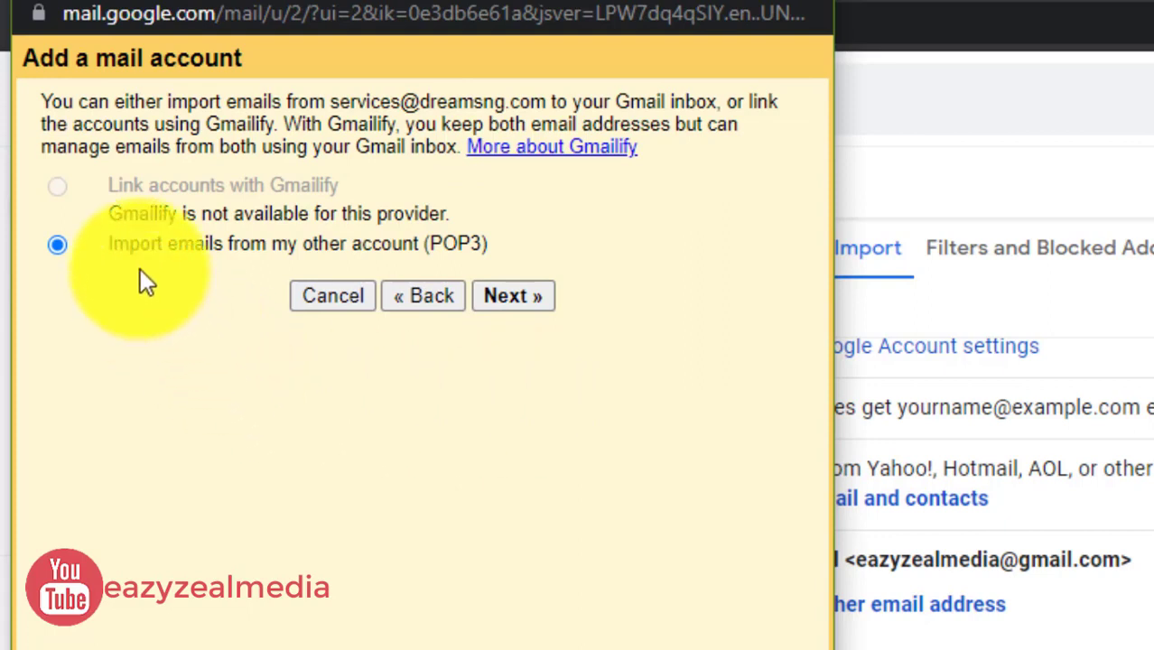
left_click(512, 296)
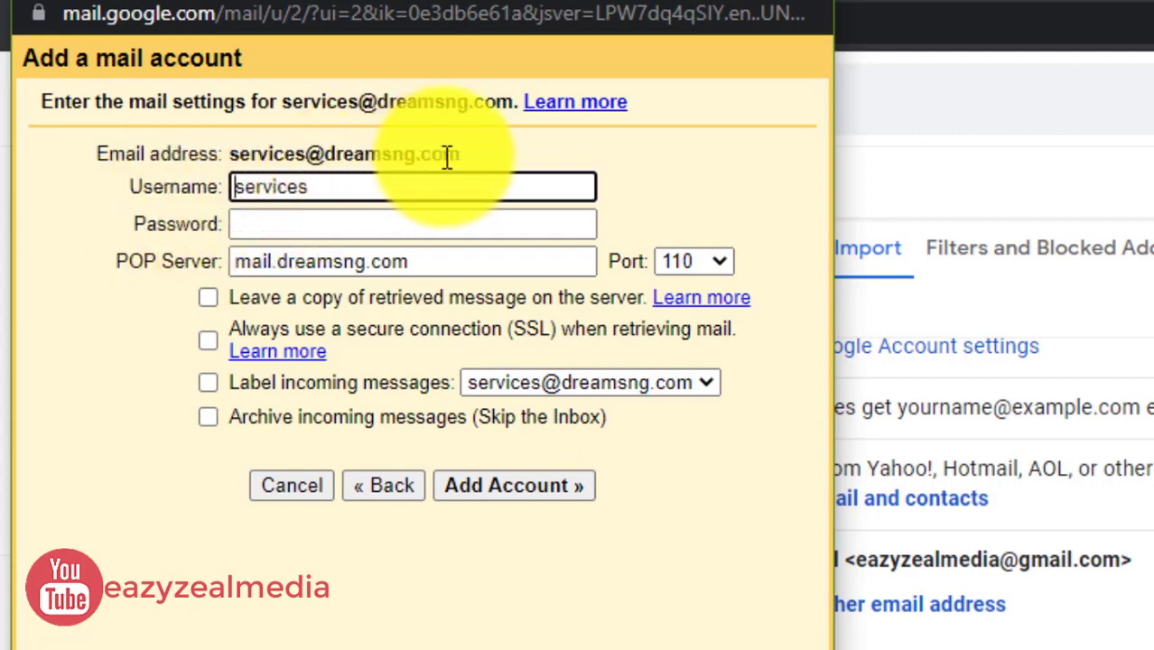
left_click_drag(459, 154, 235, 160)
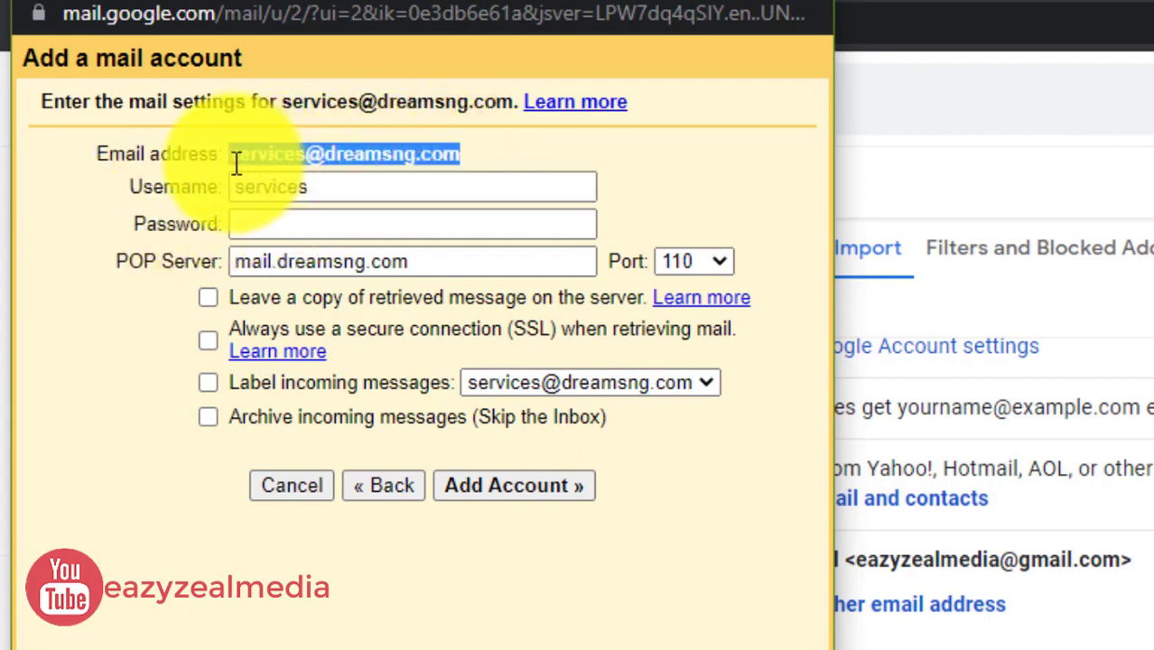
right_click(263, 148)
left_click(348, 180)
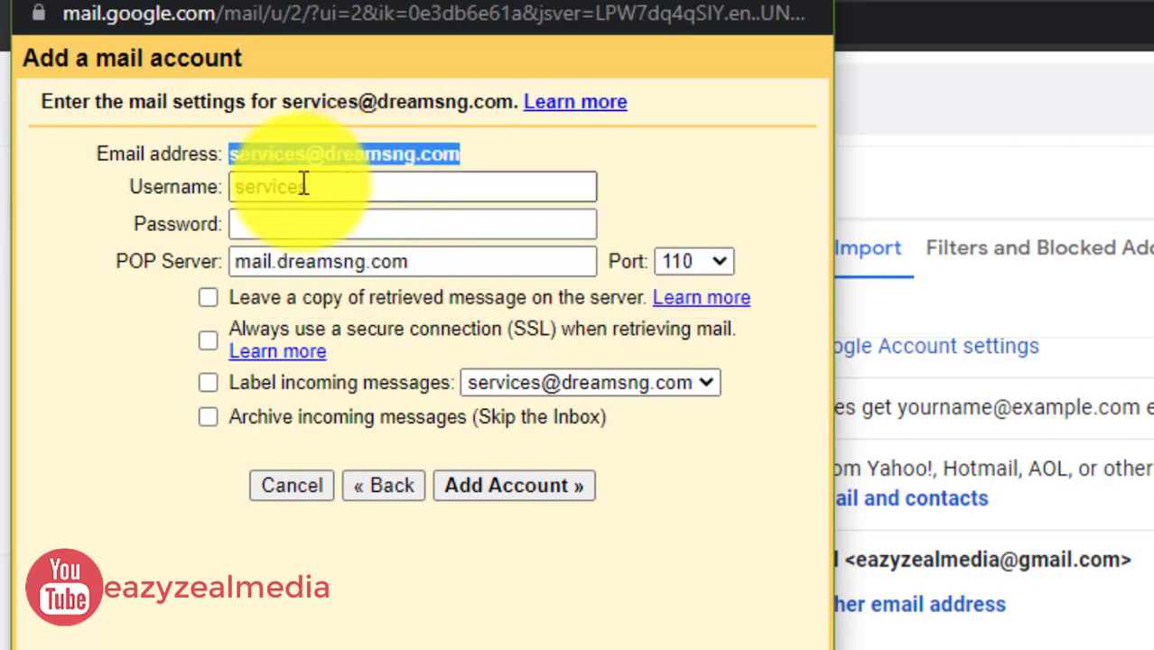
left_click(304, 183)
double_click(267, 187)
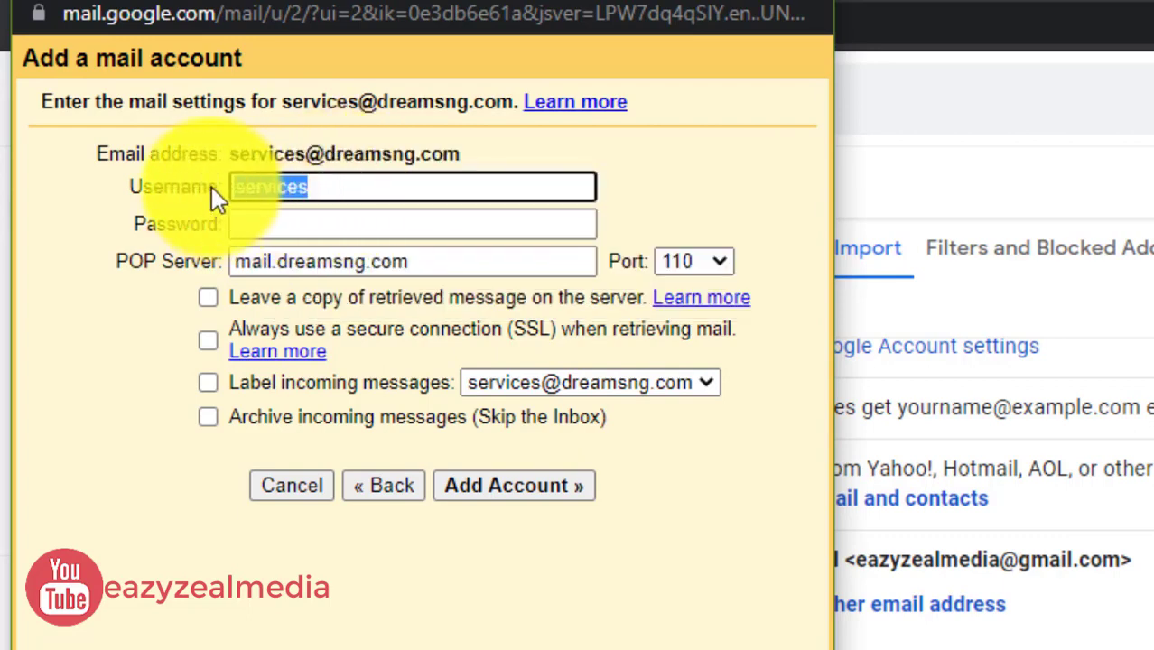
key("ctrl+v")
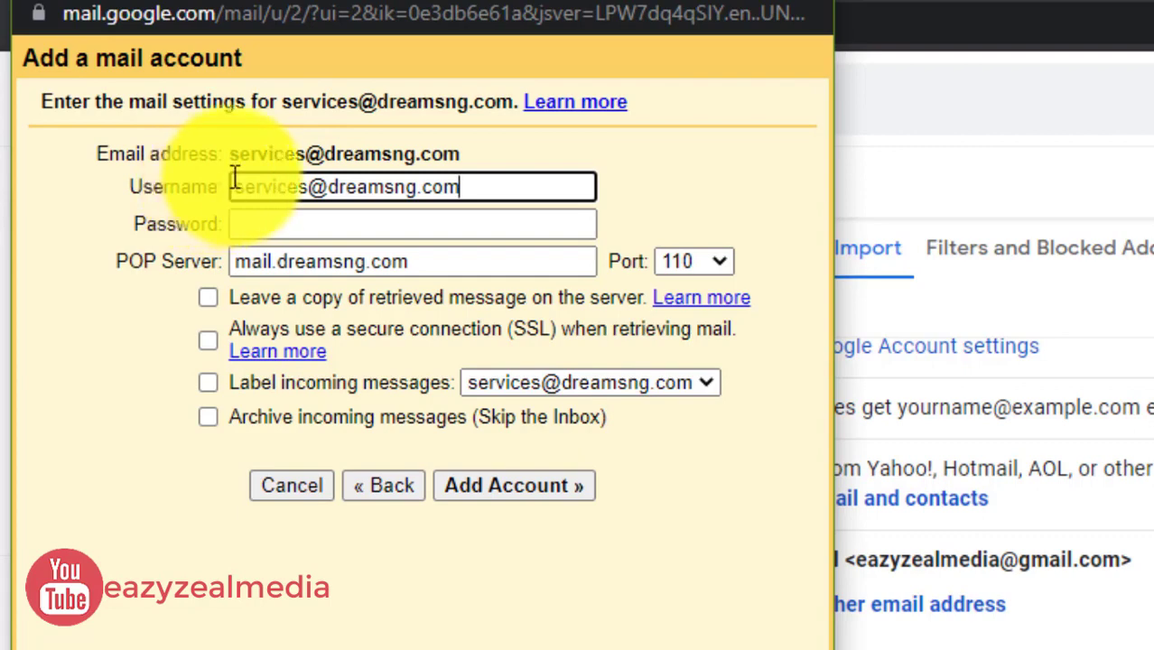
left_click(338, 225)
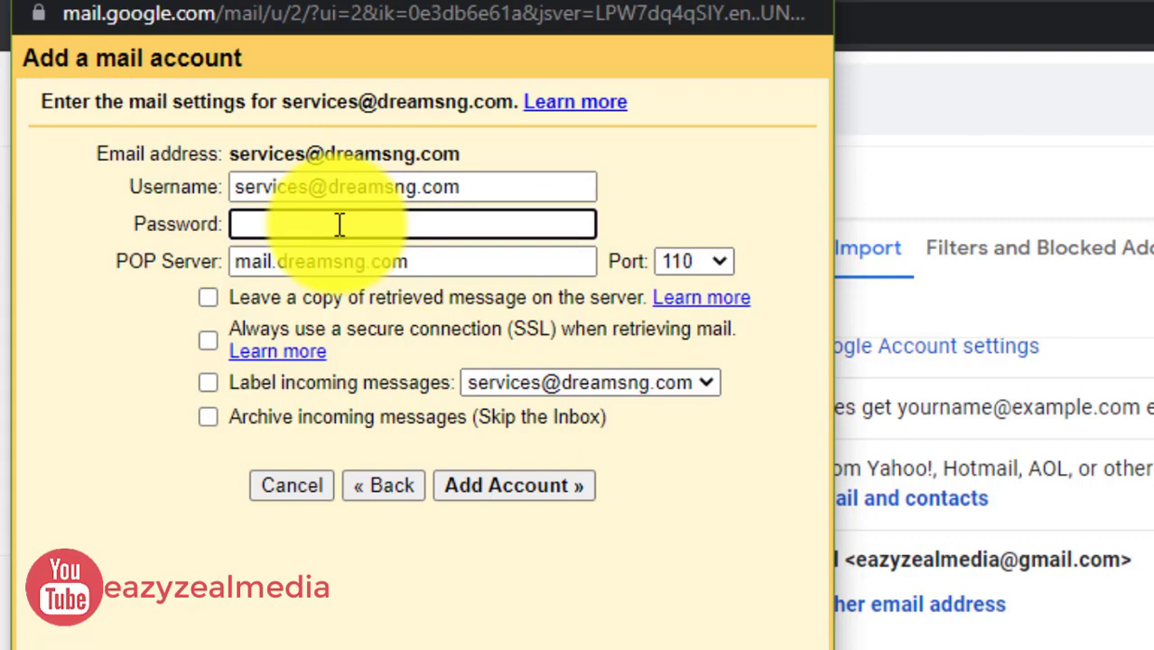
type("••••••")
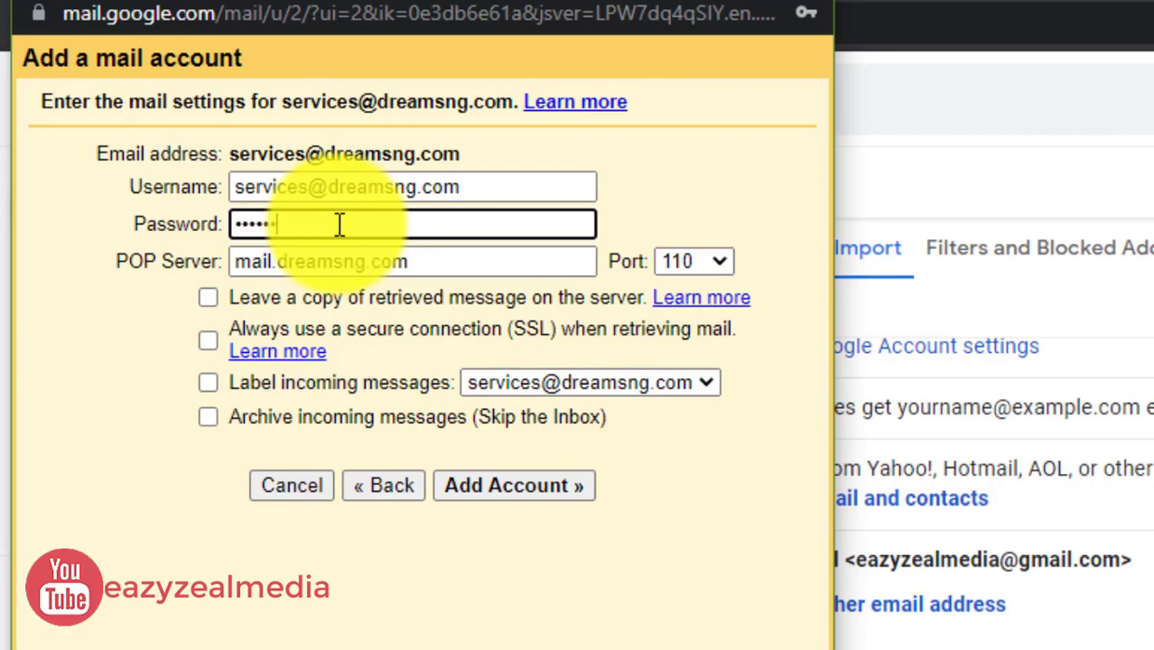
type("••••••")
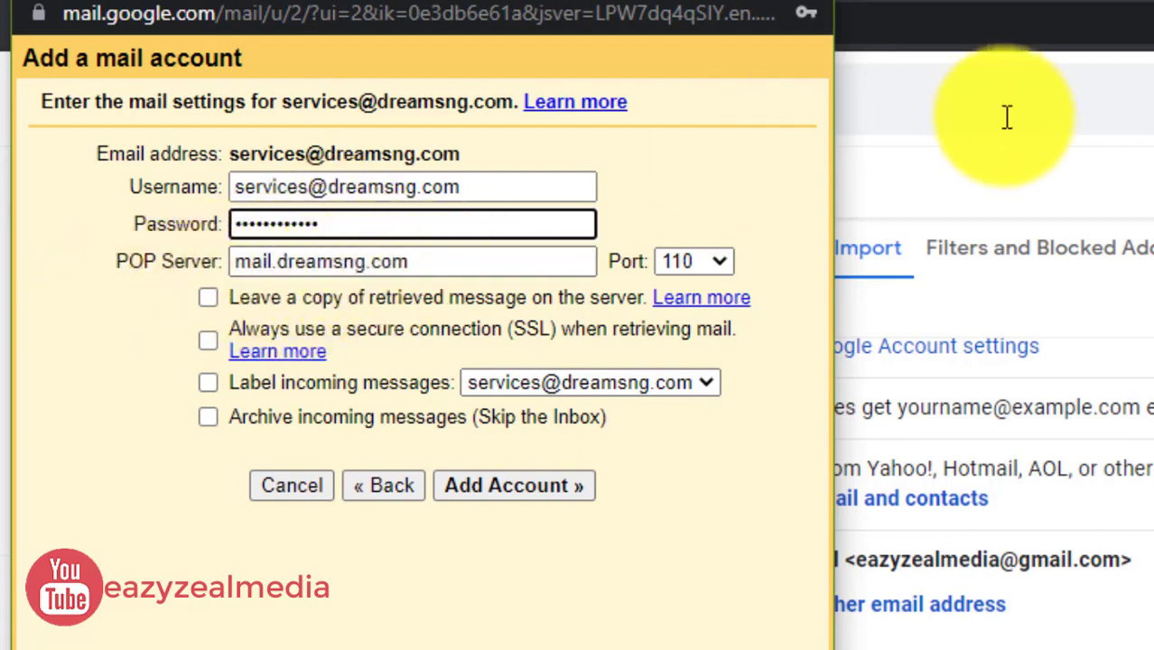
View the services mailbox's manual settings in cPanel: POP3 port 995, SMTP port 465
left_click(1036, 194)
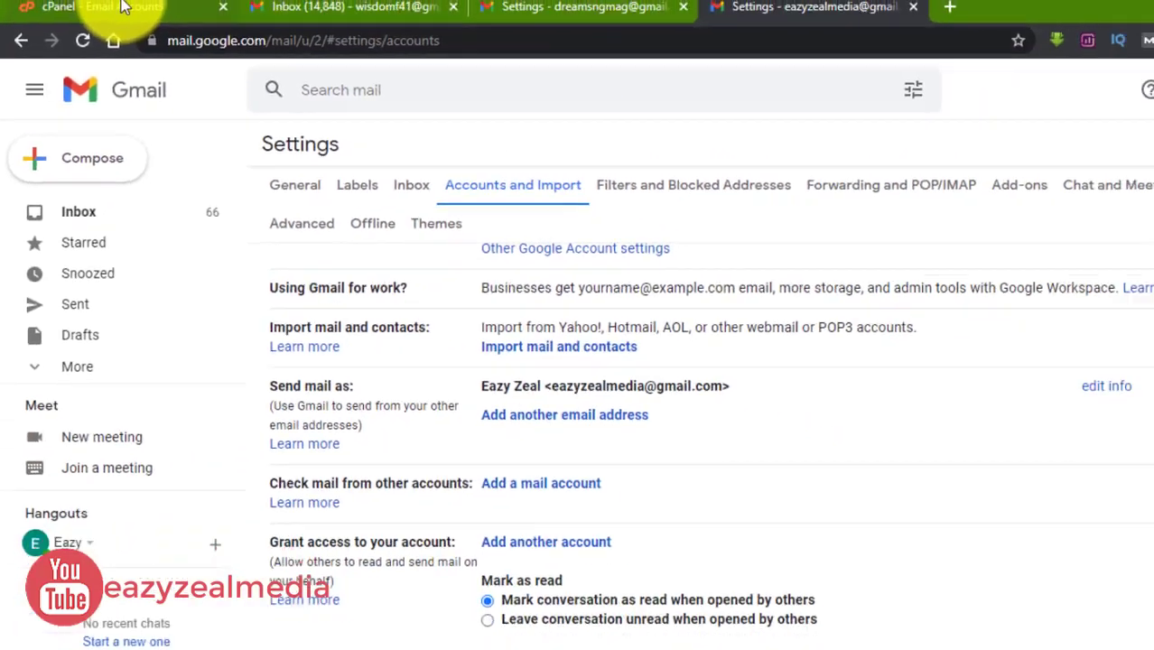
left_click(124, 7)
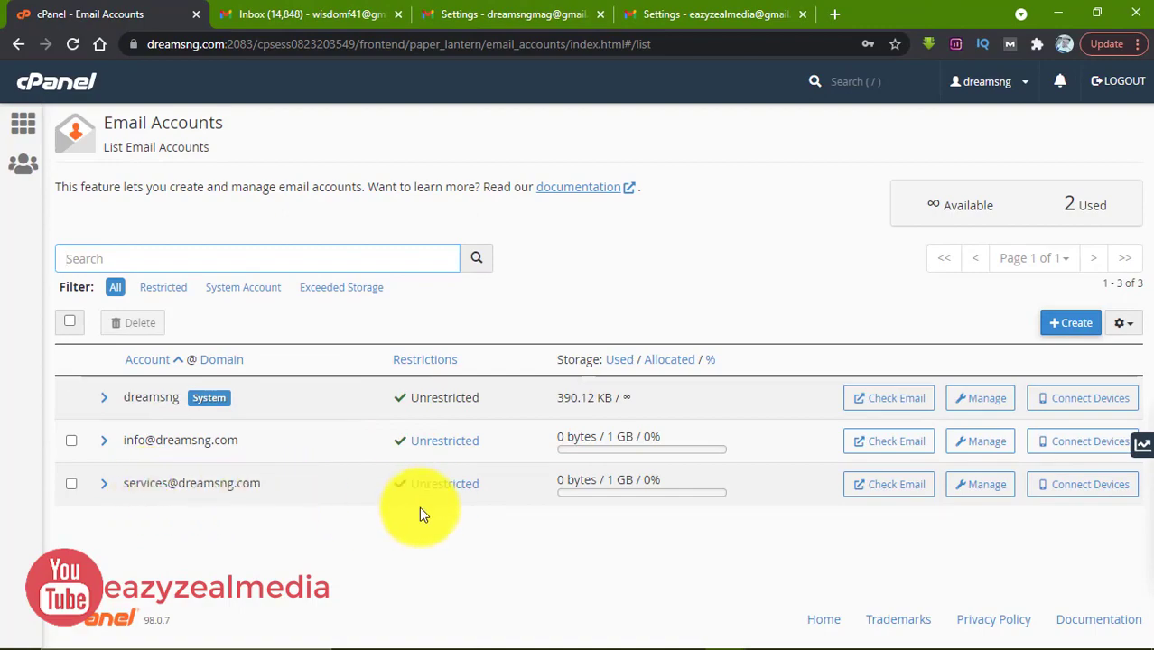
left_click(1079, 483)
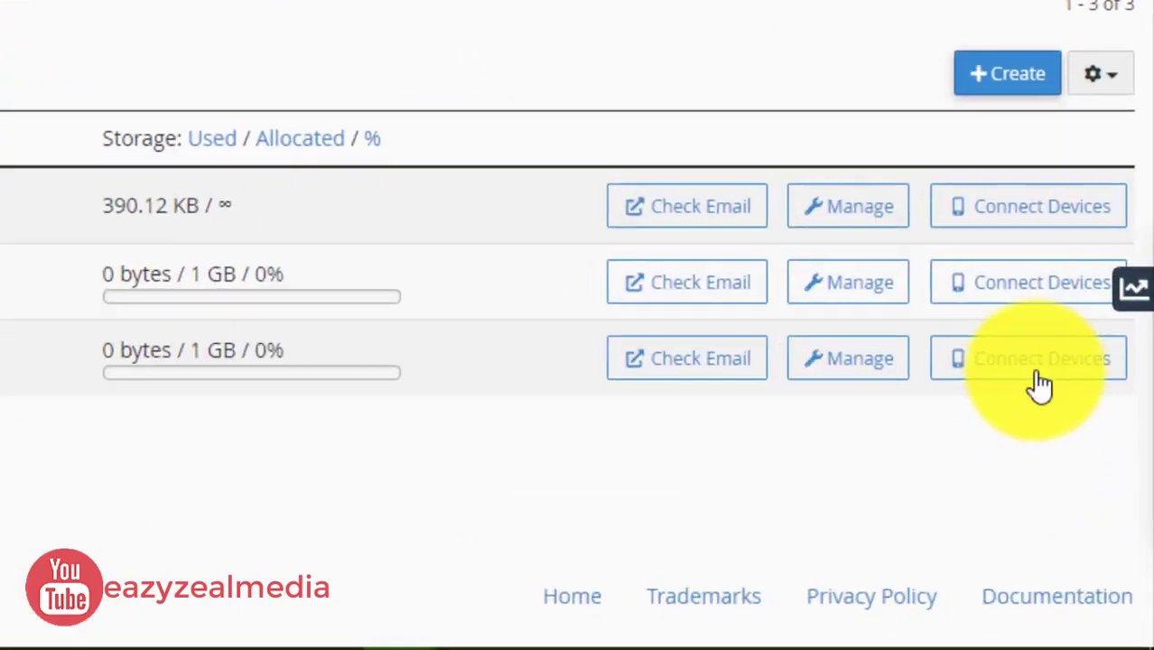
left_click(993, 287)
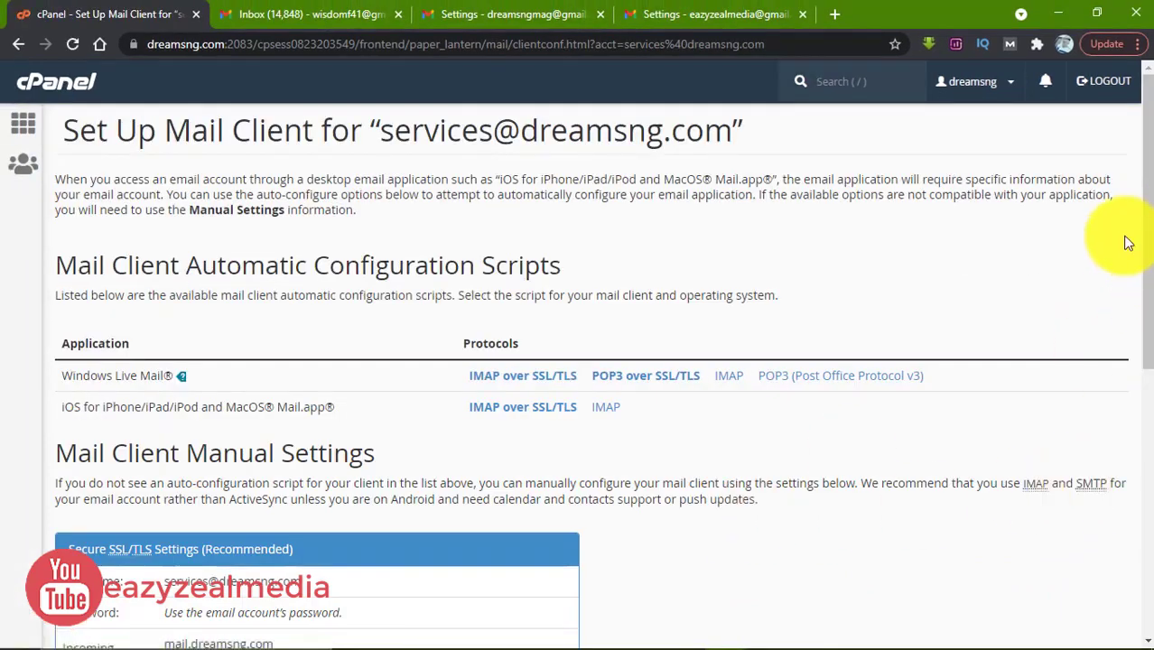
left_click_drag(1148, 214, 1133, 322)
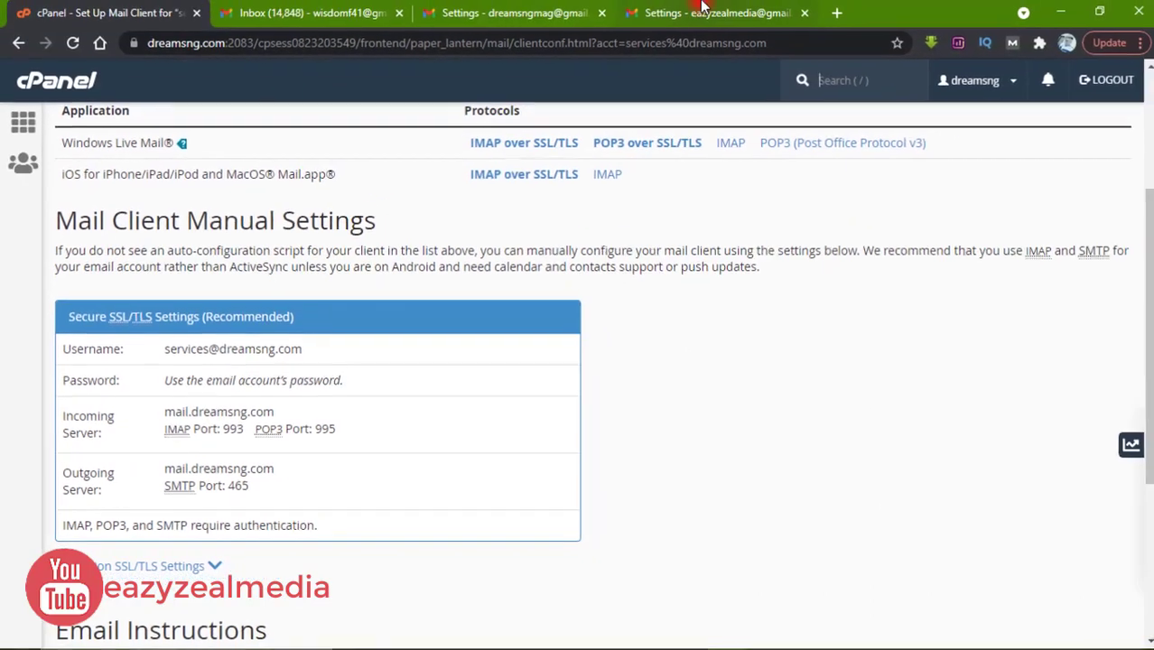
Return to the Gmail add-account form and change the POP port from 110 to 995
left_click(703, 7)
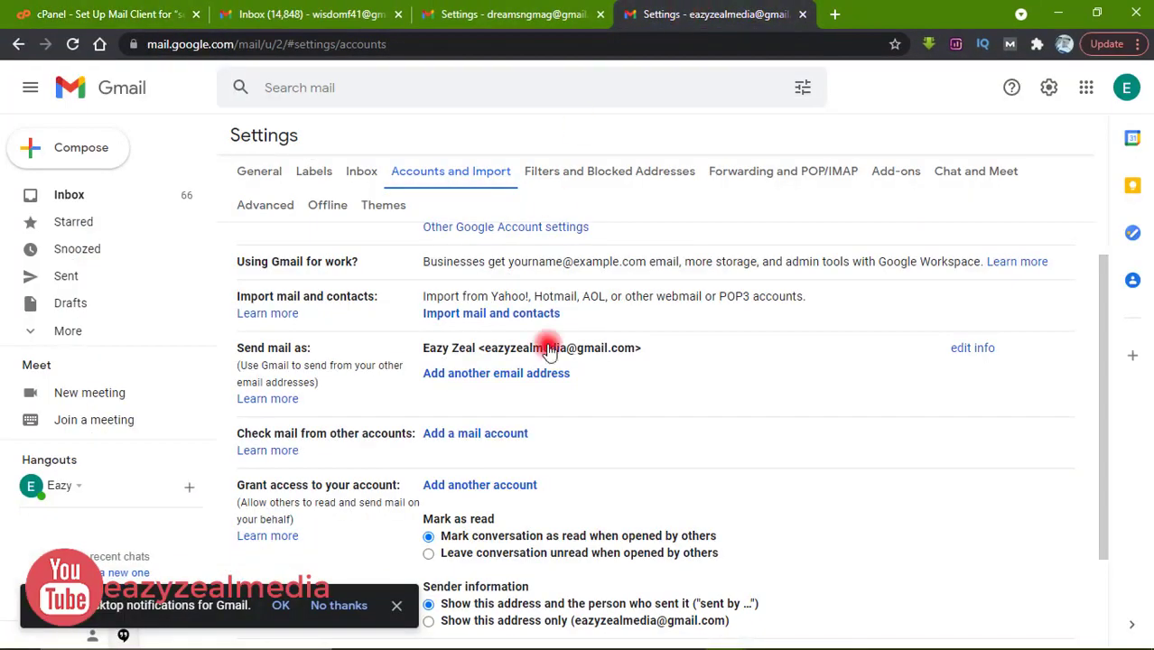
mouse_move(766, 640)
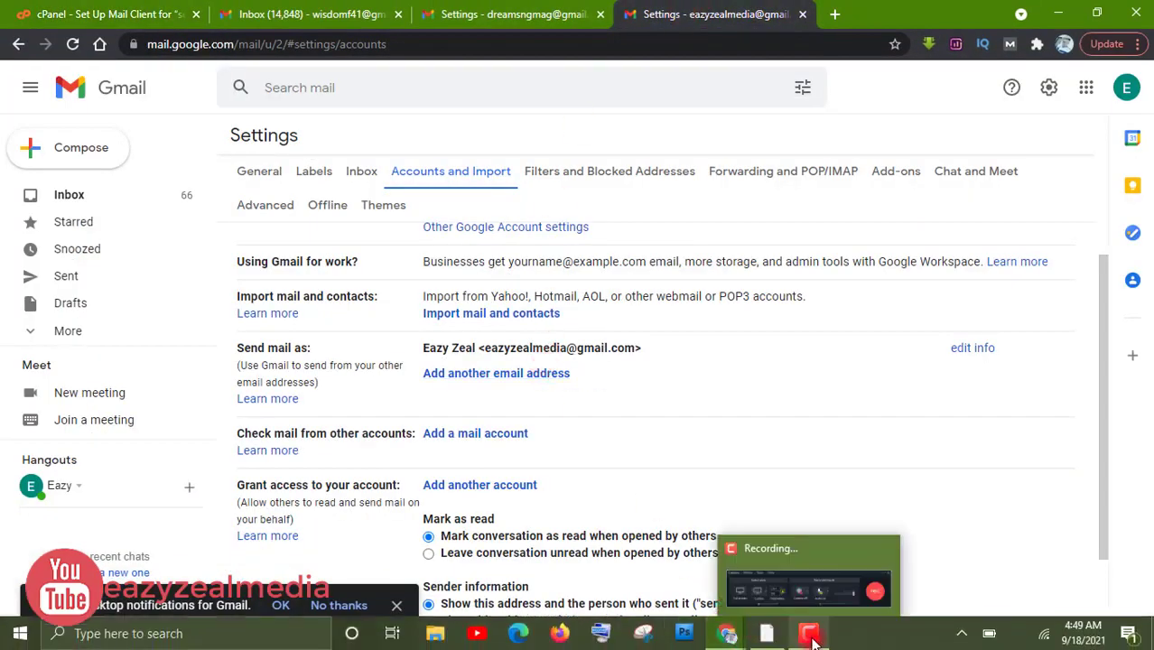
mouse_move(730, 632)
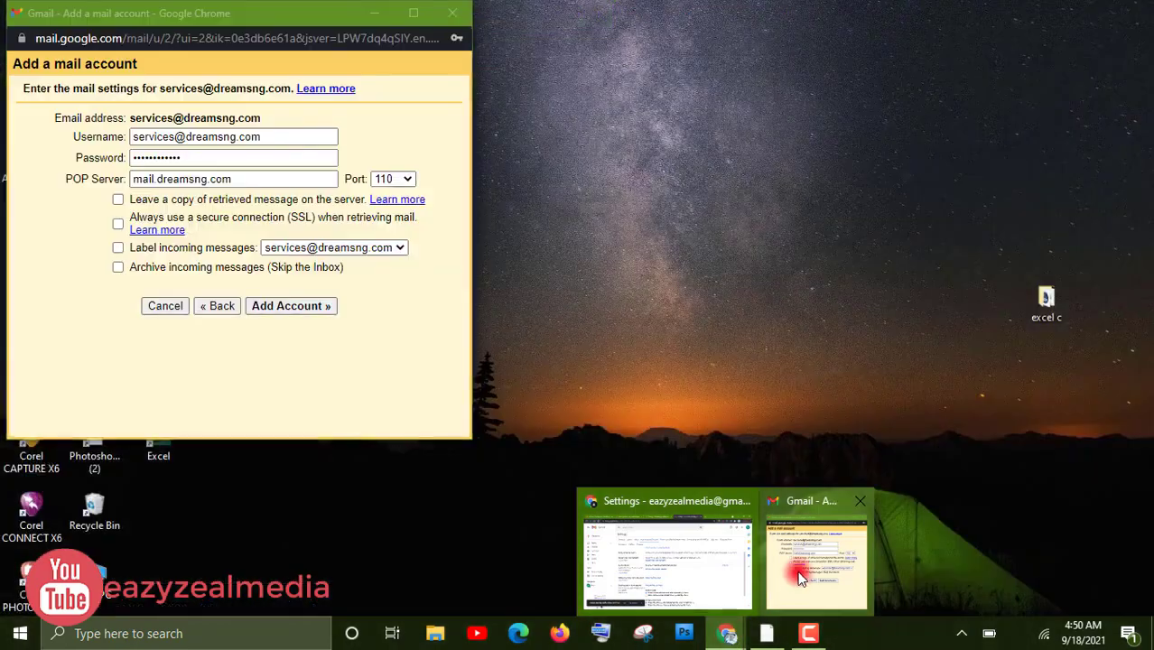
left_click(798, 578)
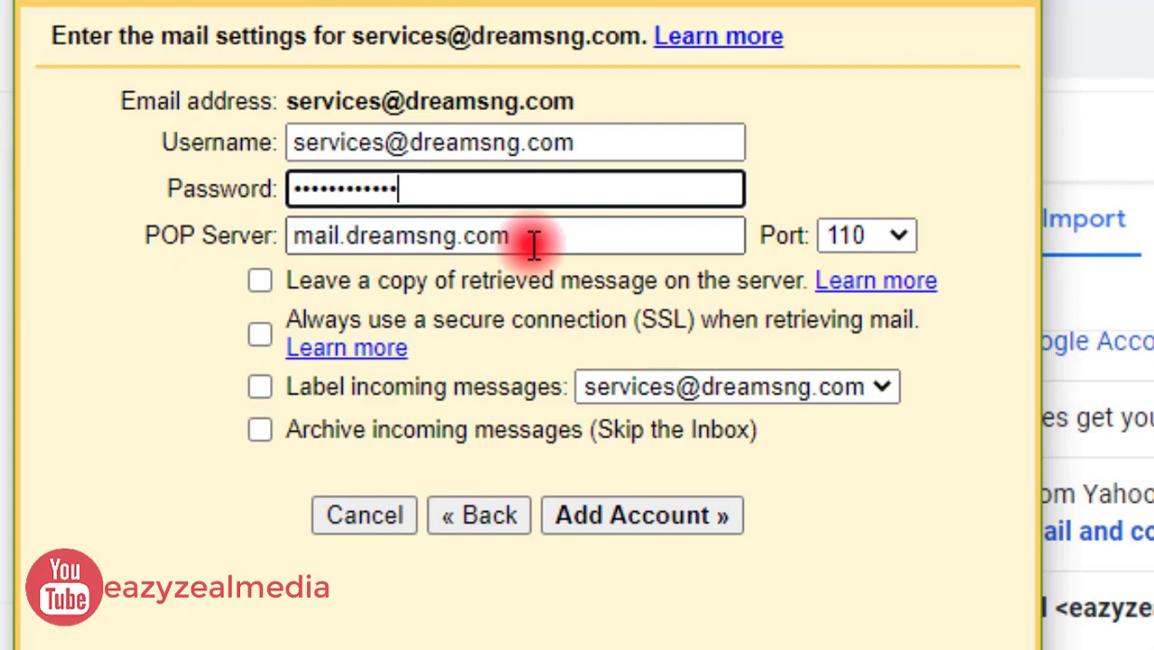
left_click(908, 234)
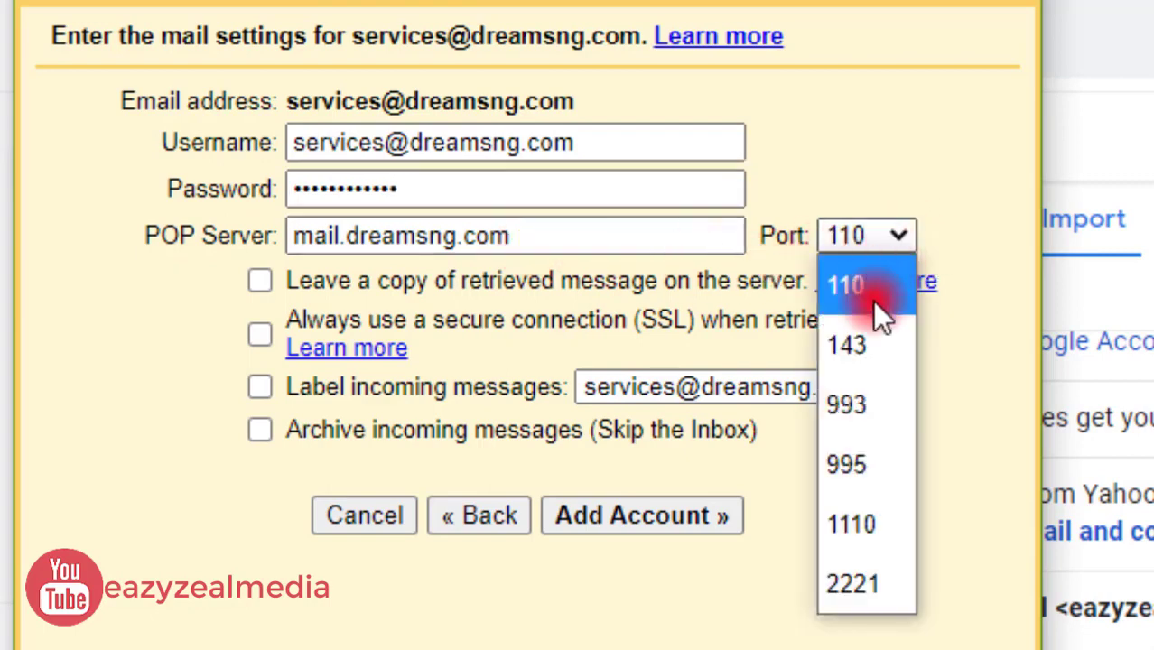
left_click(862, 464)
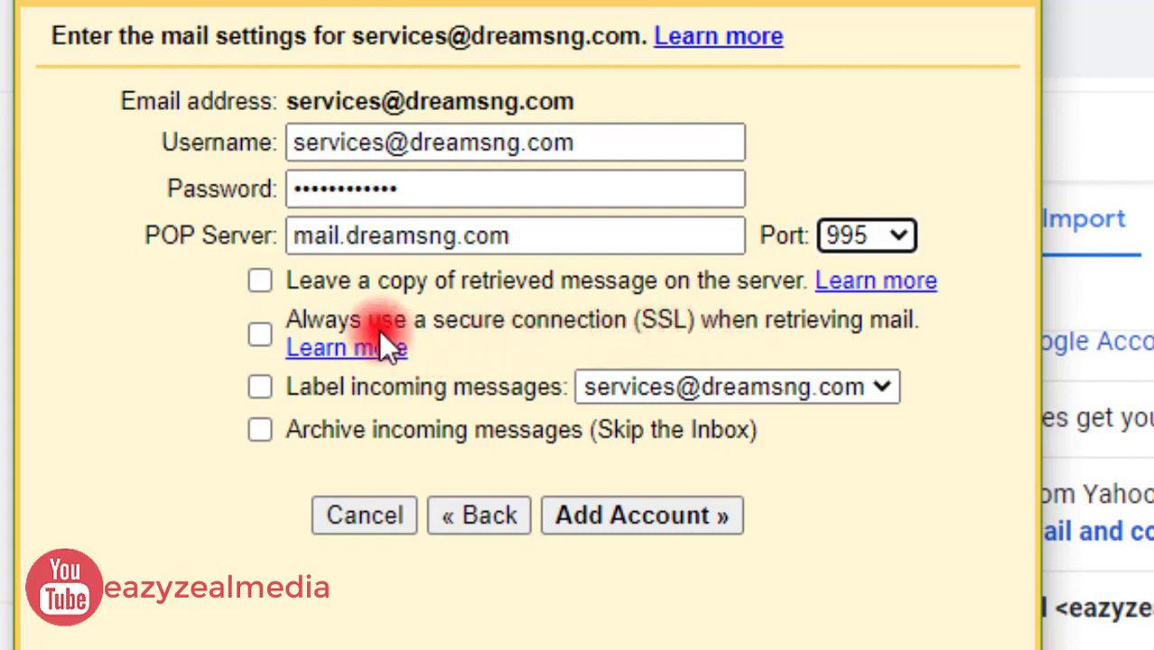
Add the POP3 account with SSL and labelling, skip send-as, and reload Gmail
left_click(255, 334)
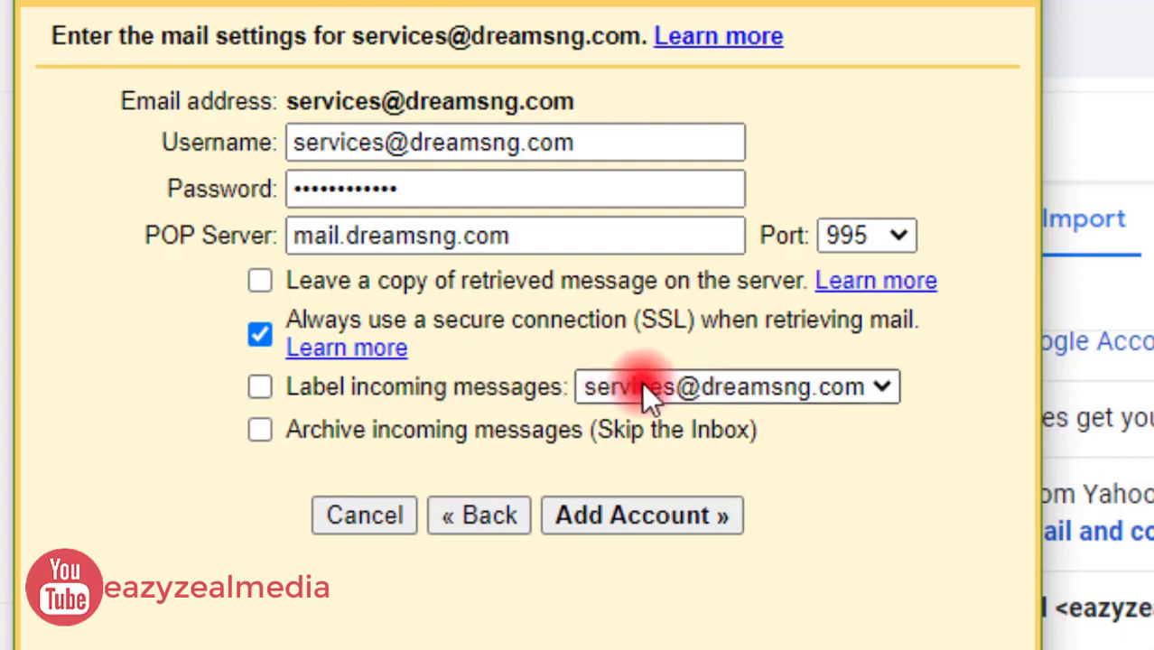
left_click(261, 387)
left_click(595, 522)
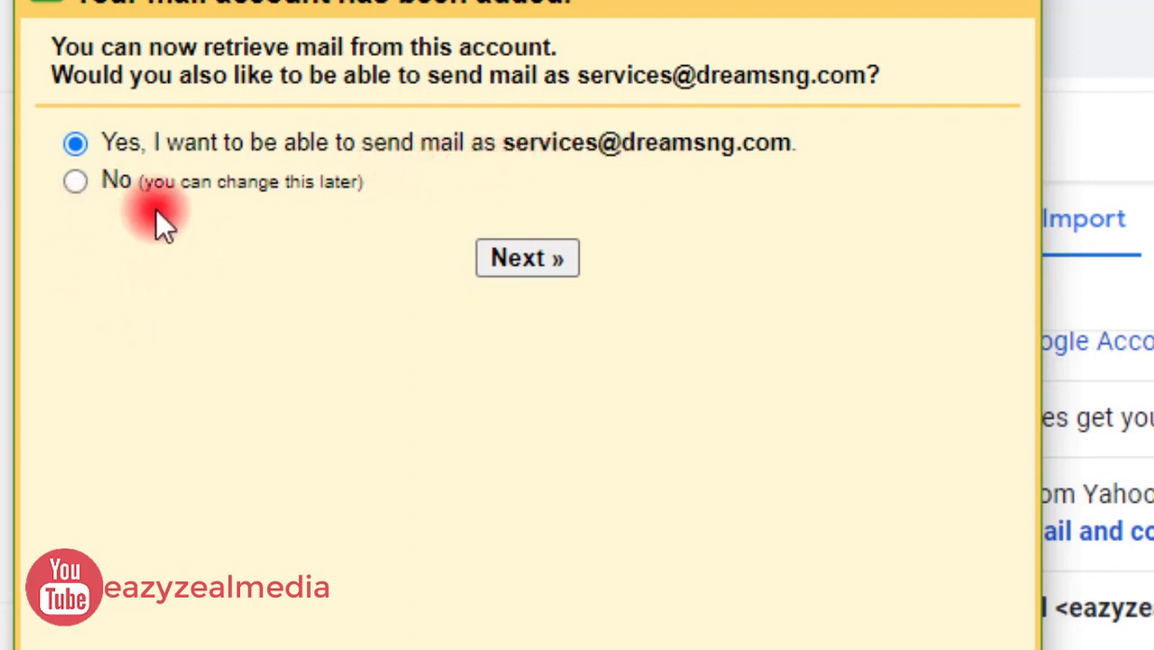
left_click(72, 180)
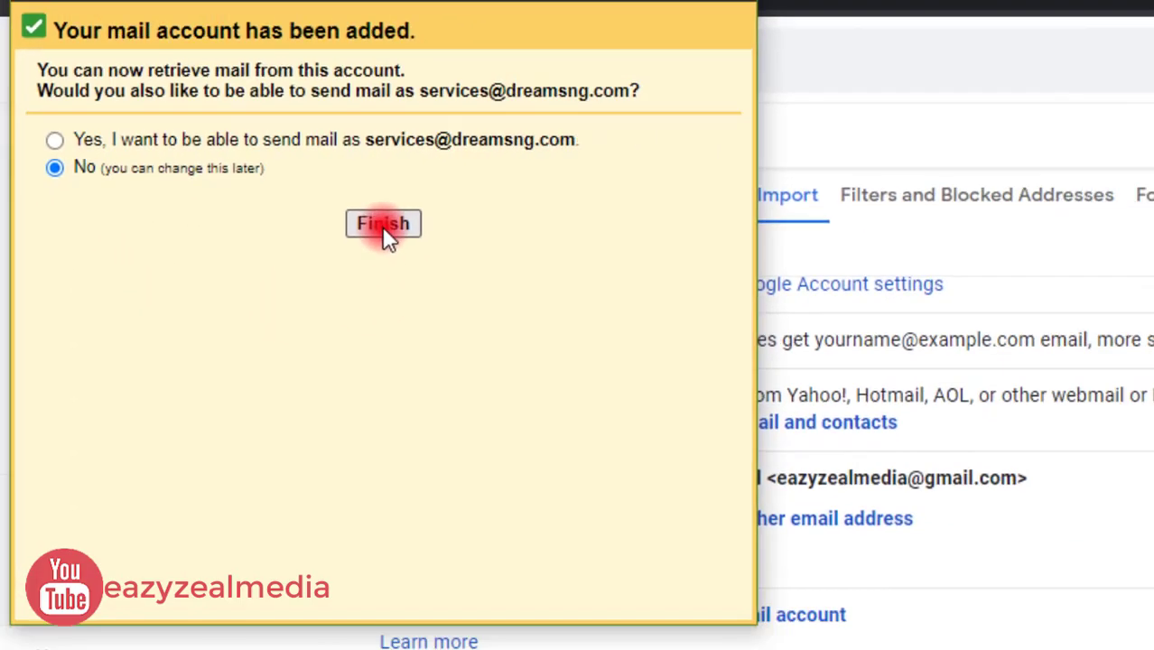
left_click(383, 226)
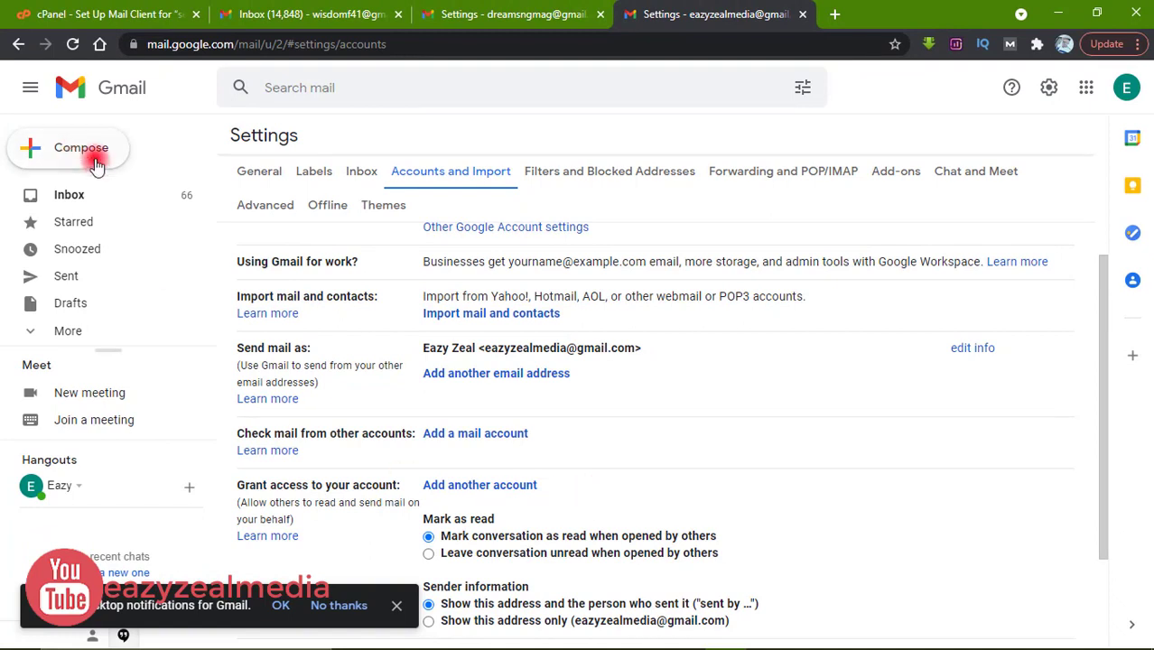
left_click(72, 43)
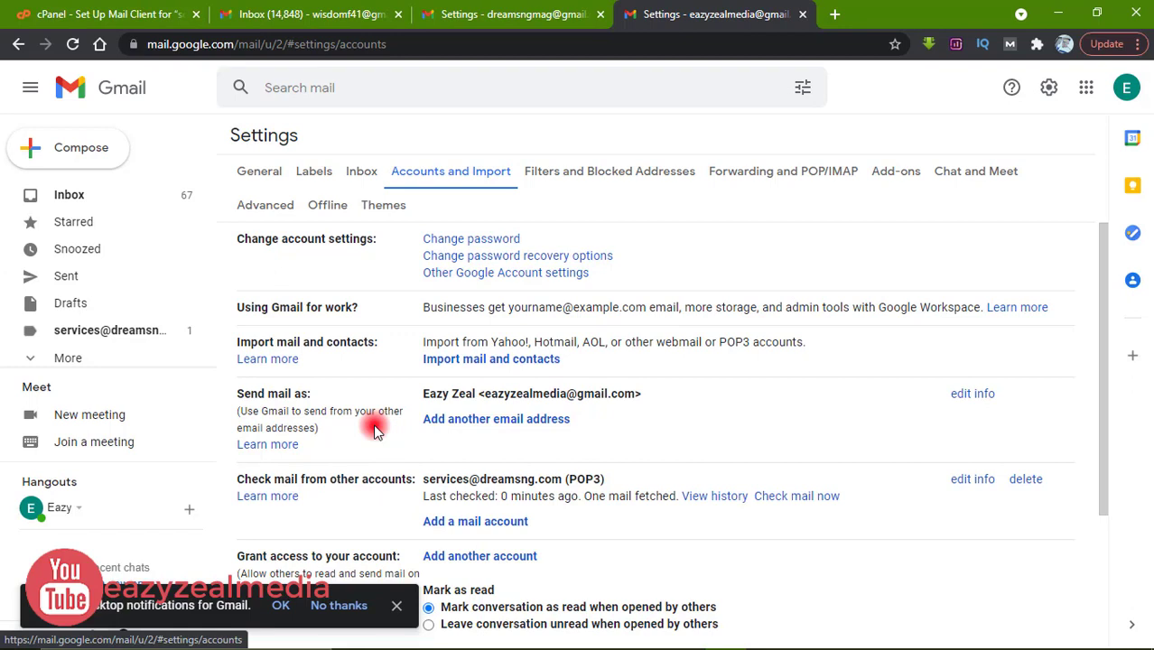
left_click(516, 425)
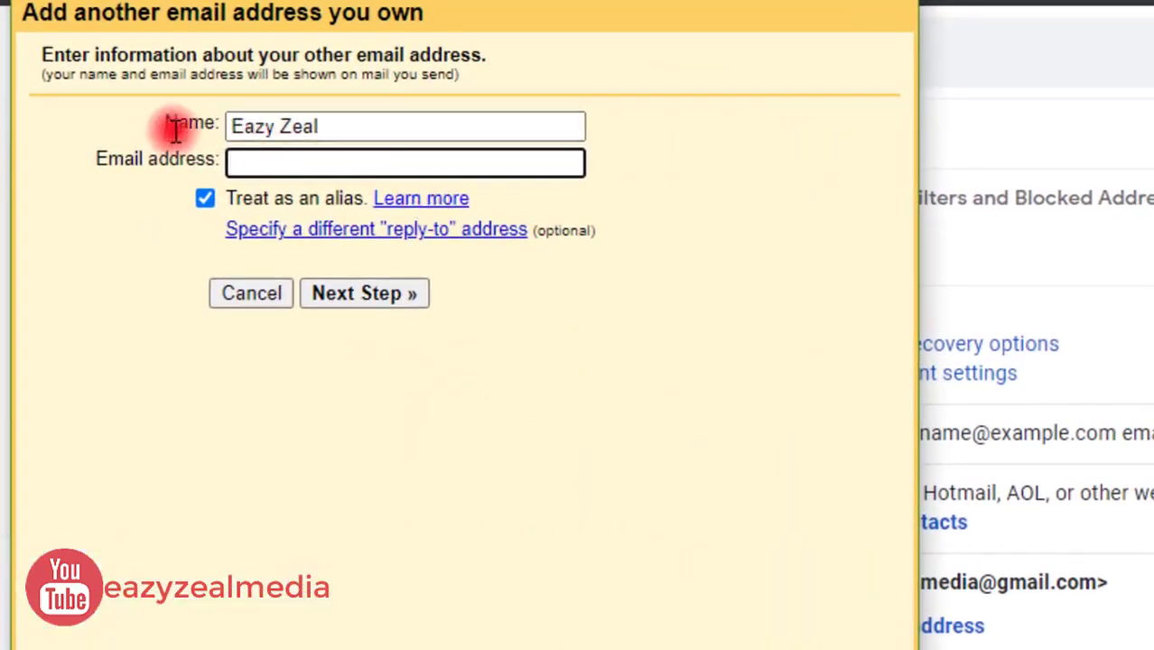
left_click(282, 127)
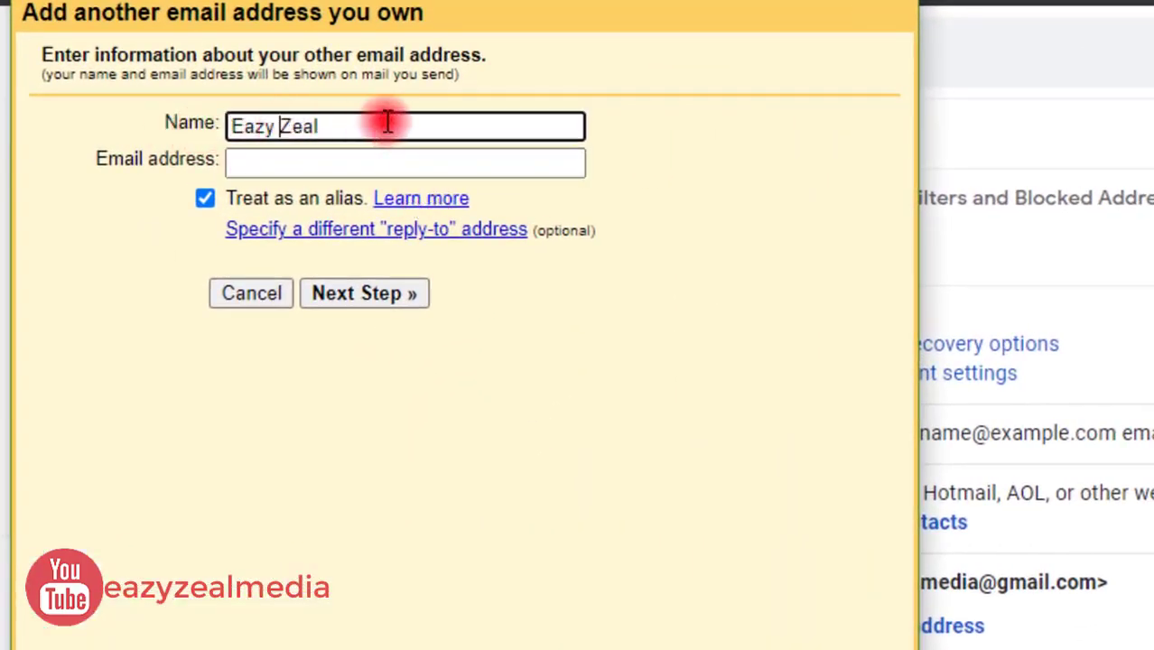
key("BackSpace")
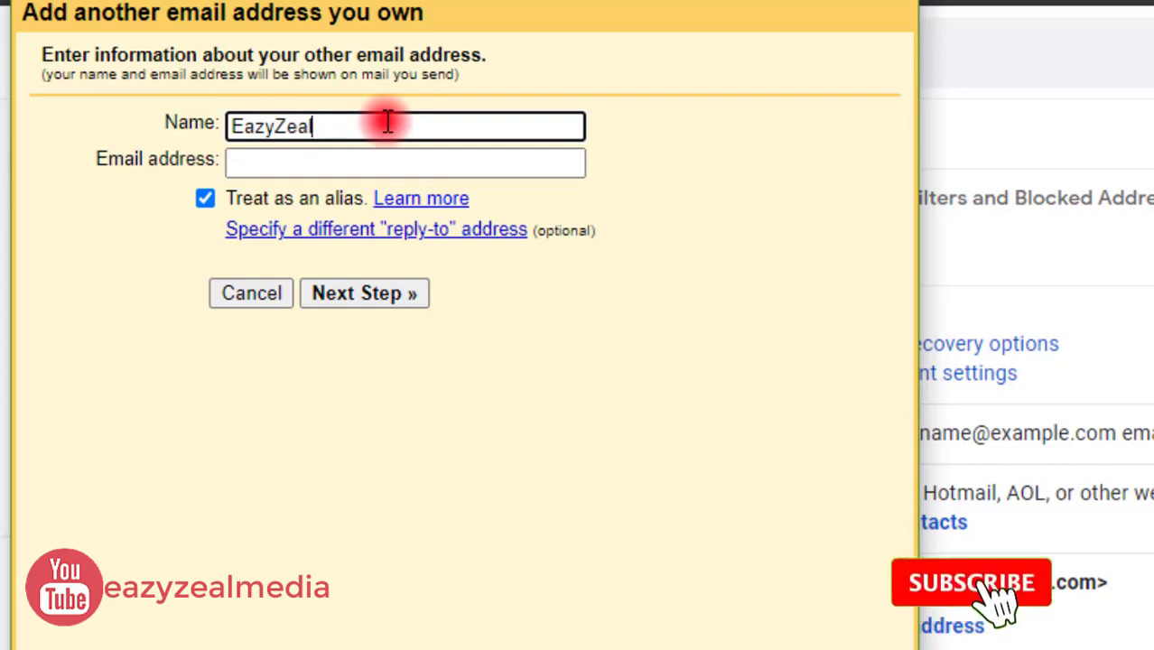
type("Med")
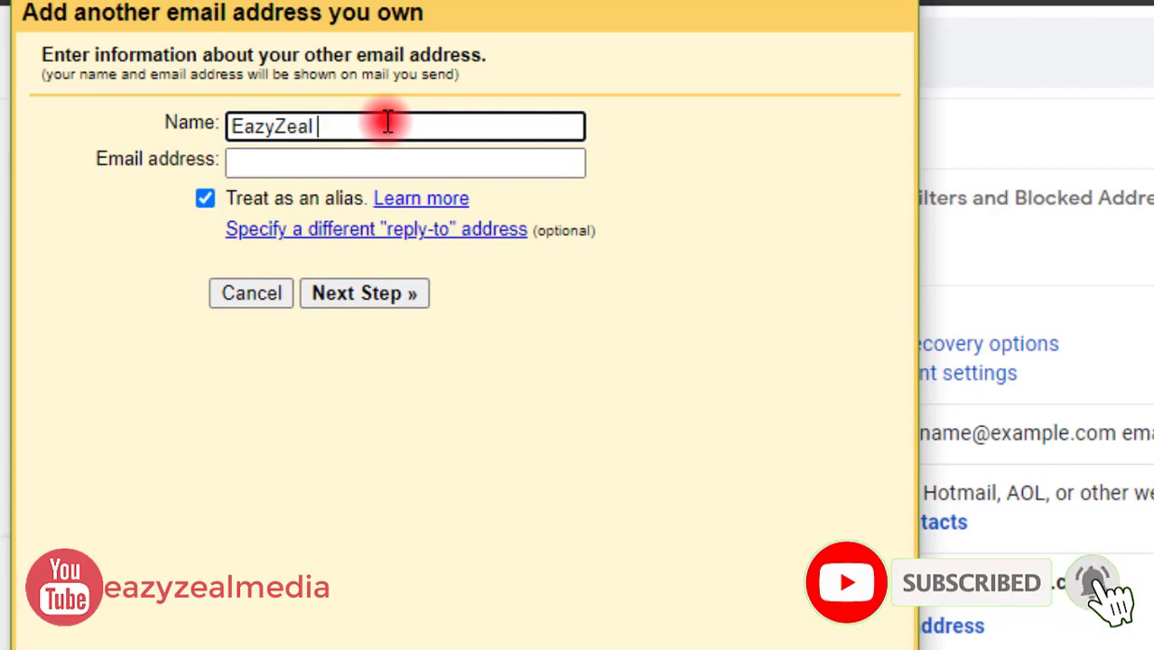
type("ia")
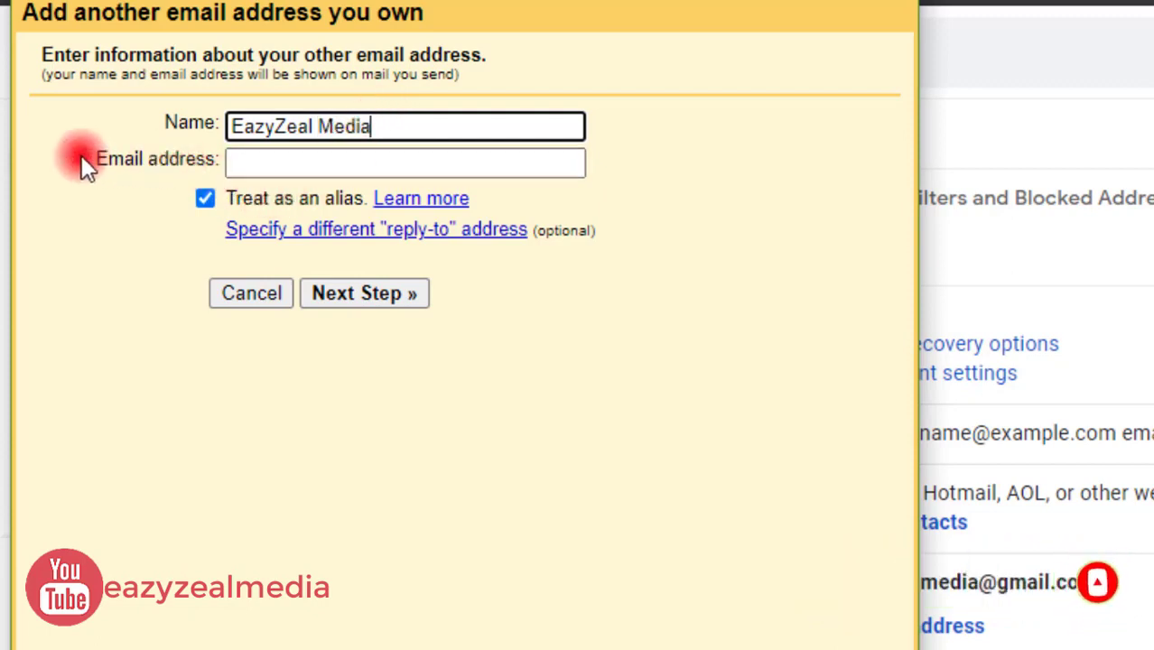
left_click(307, 160)
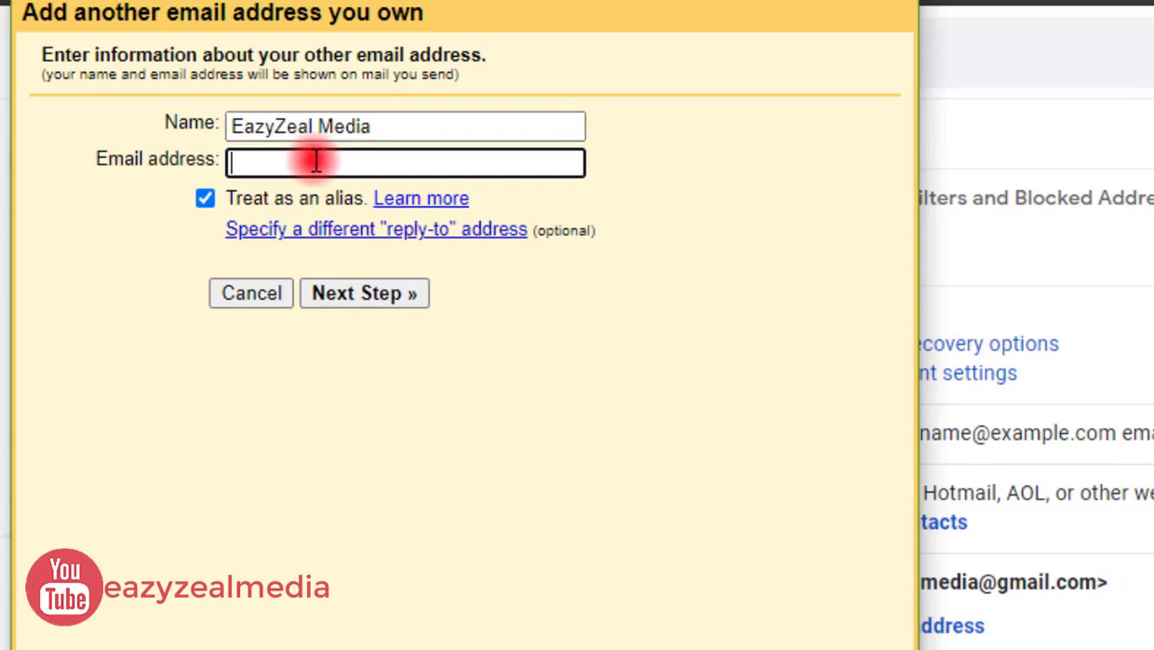
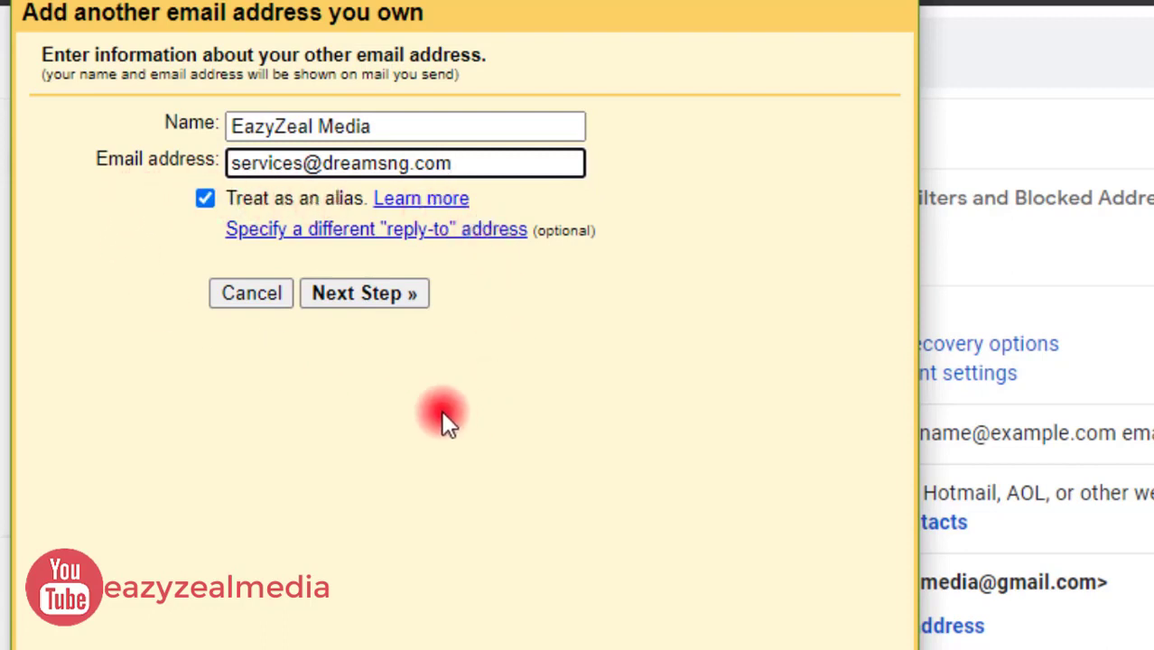
left_click(343, 292)
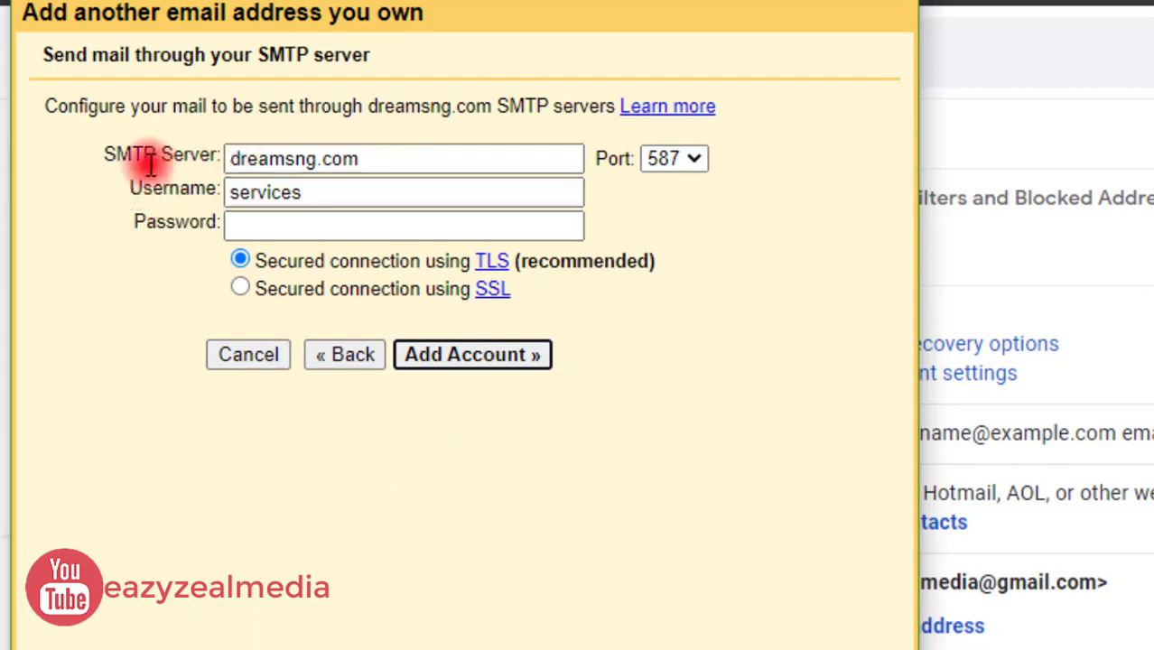
Change the SMTP server to mail.dreamsng.com, checking cPanel's mail client settings for the details
left_click(229, 158)
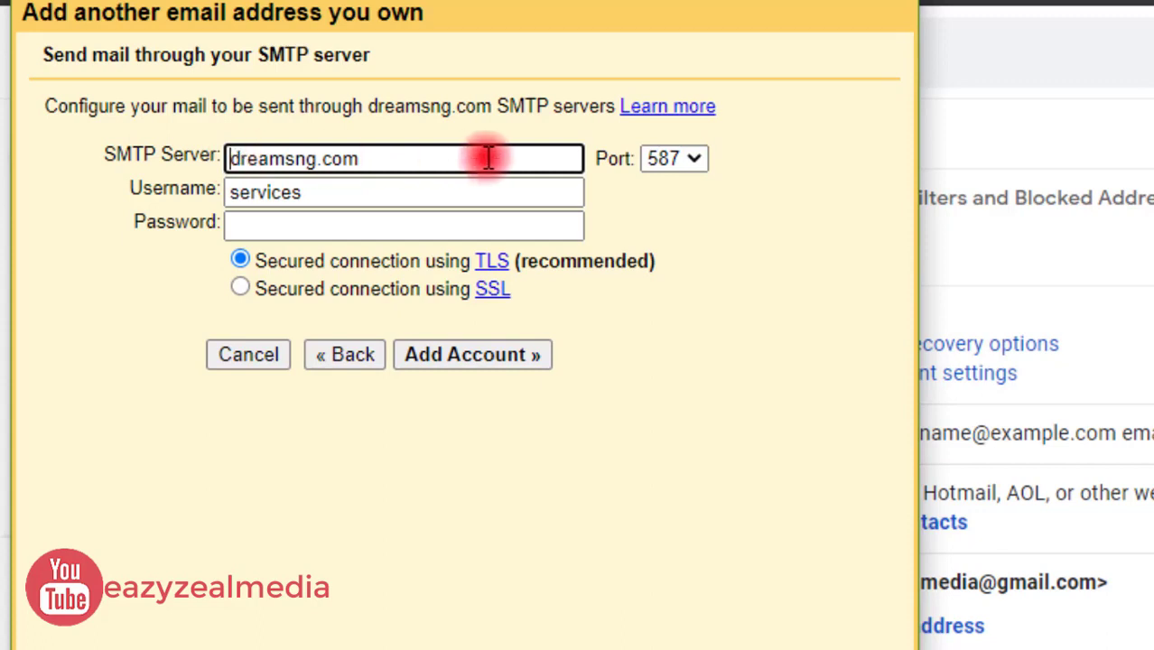
type("mail")
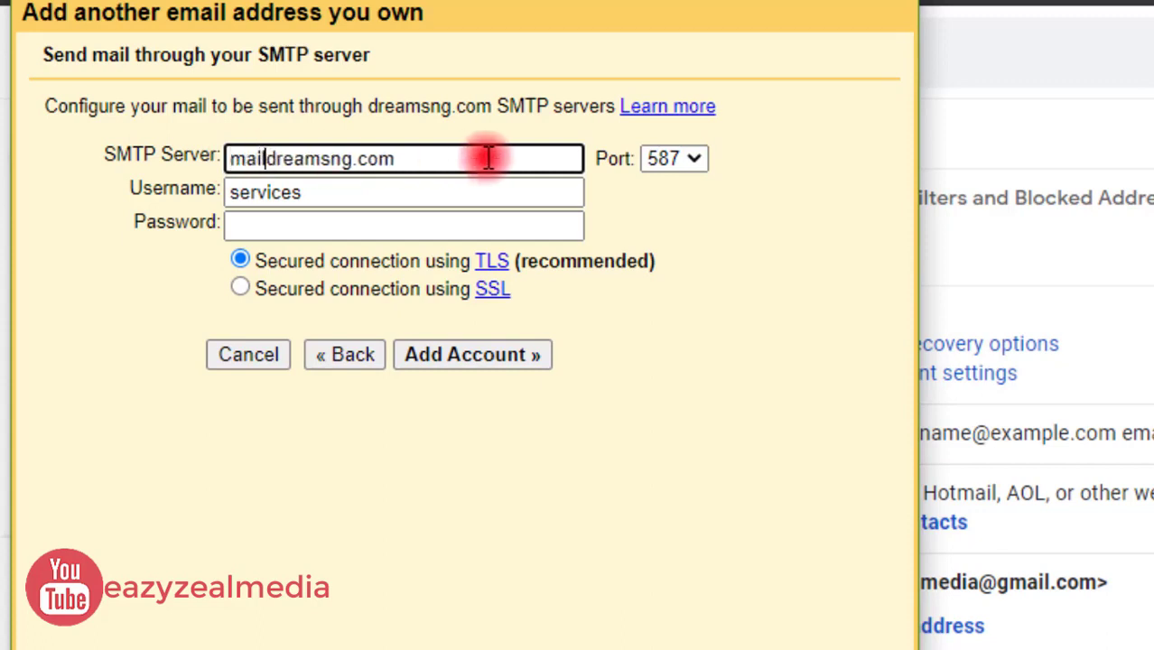
type(".")
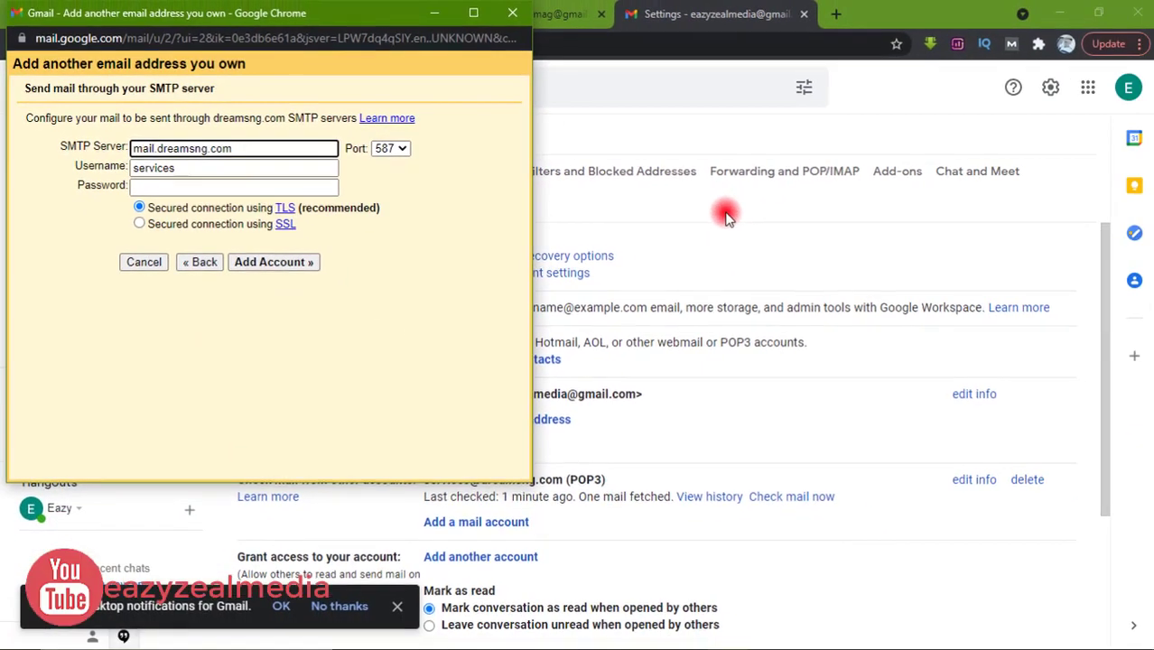
left_click(723, 200)
left_click(90, 12)
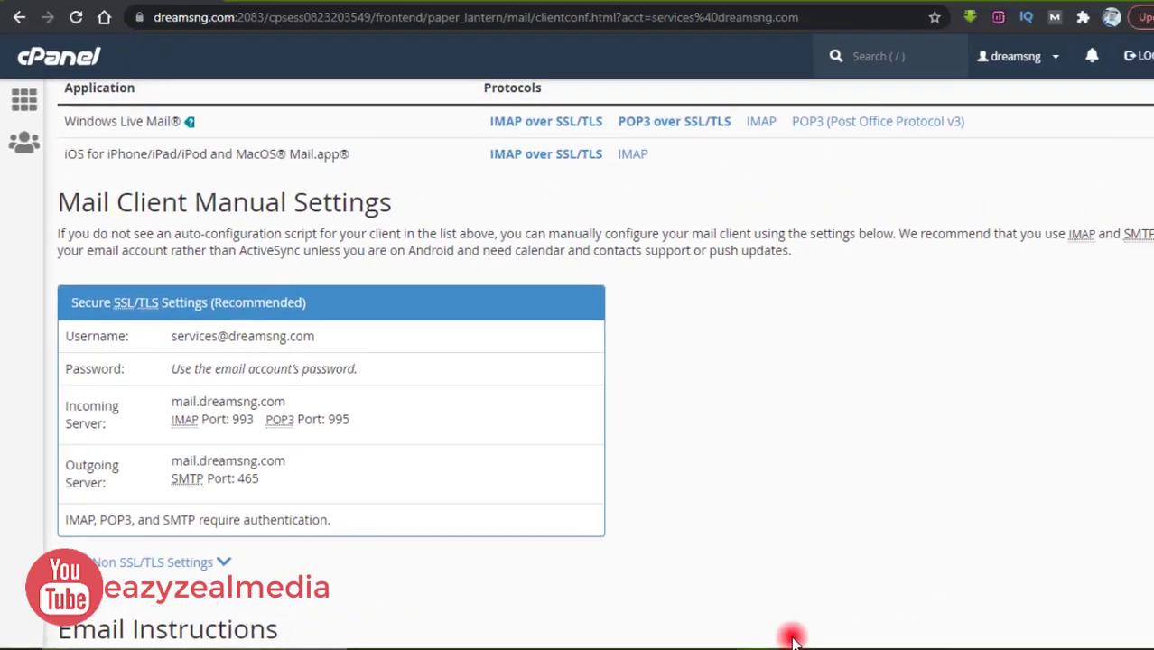
mouse_move(751, 642)
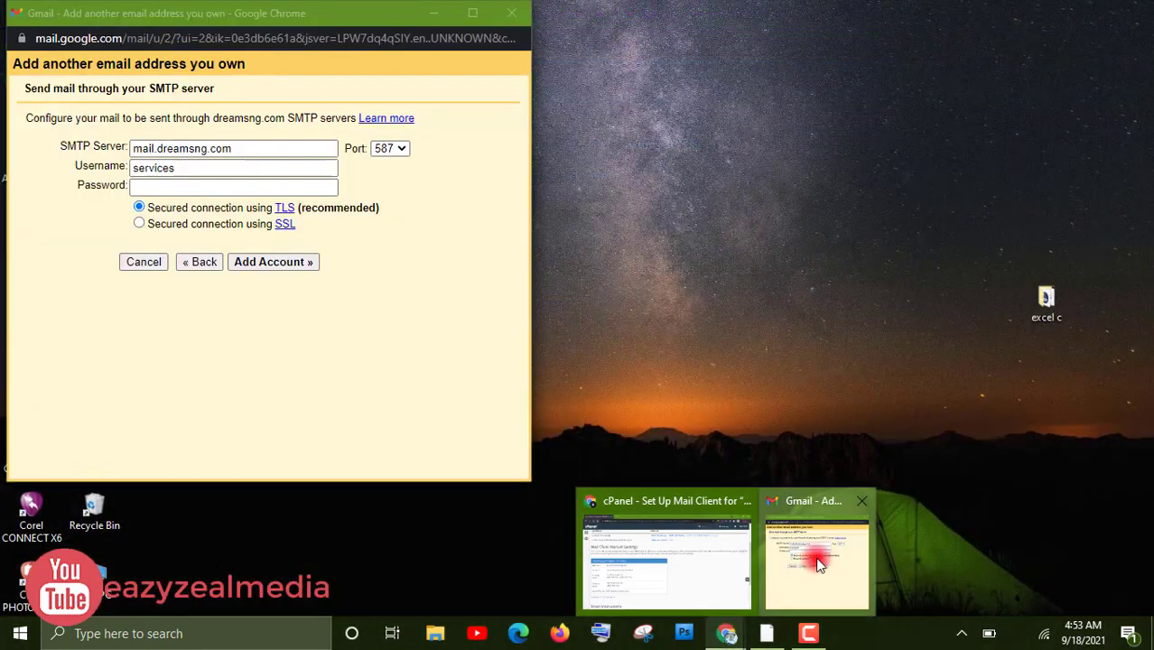
left_click(819, 565)
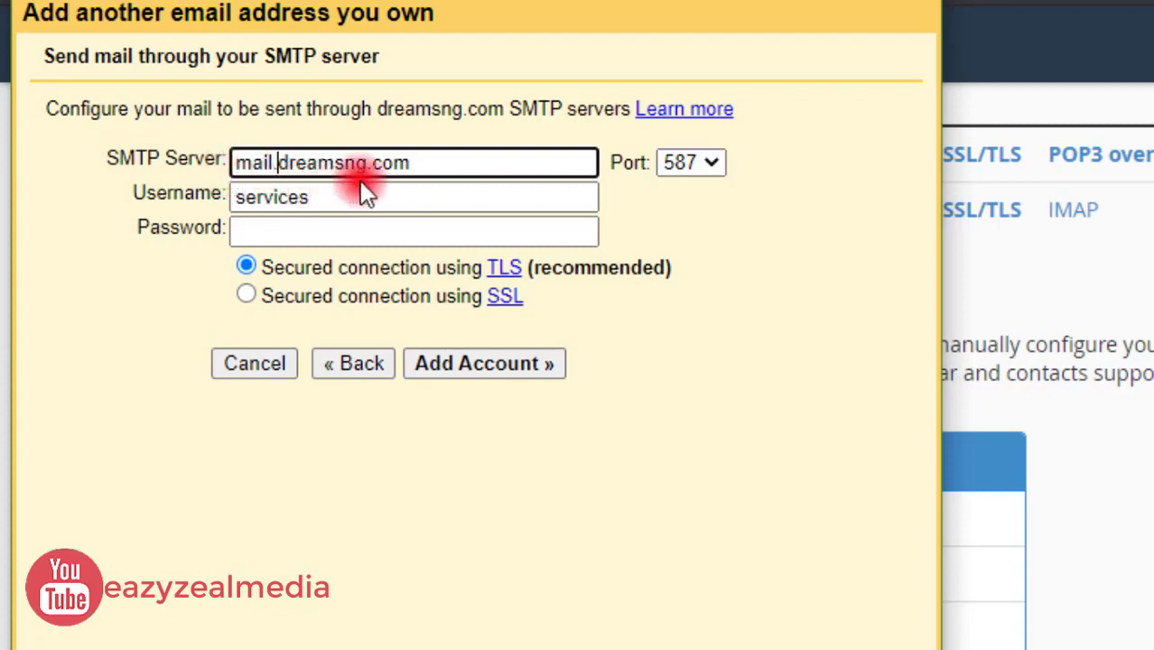
left_click(712, 165)
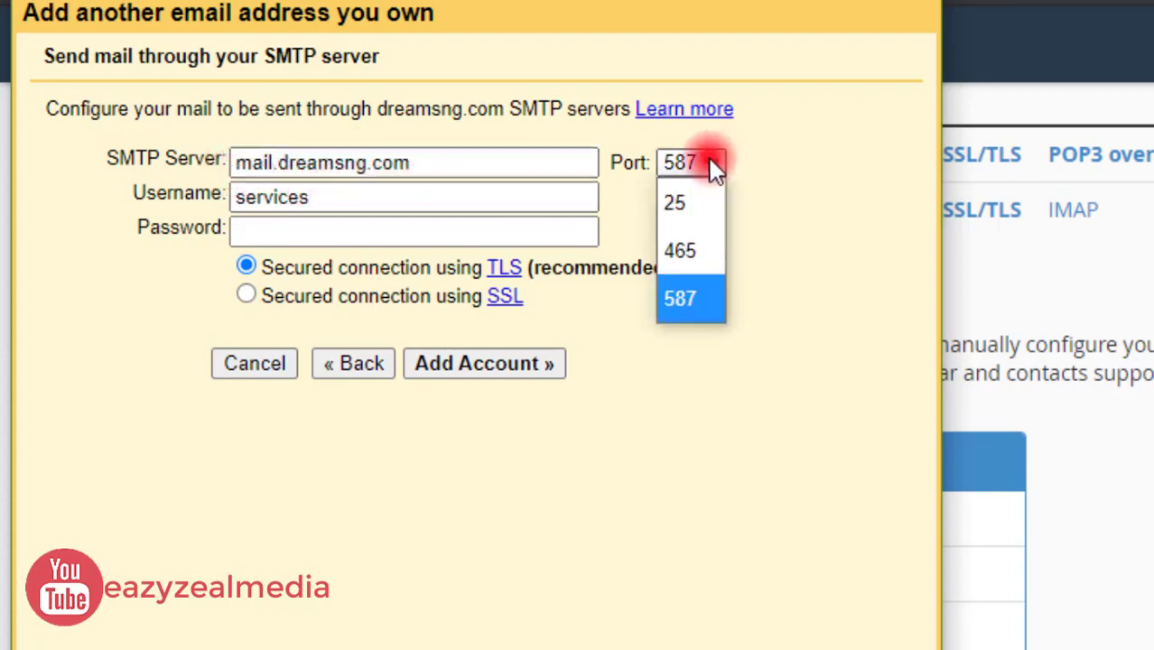
left_click(691, 257)
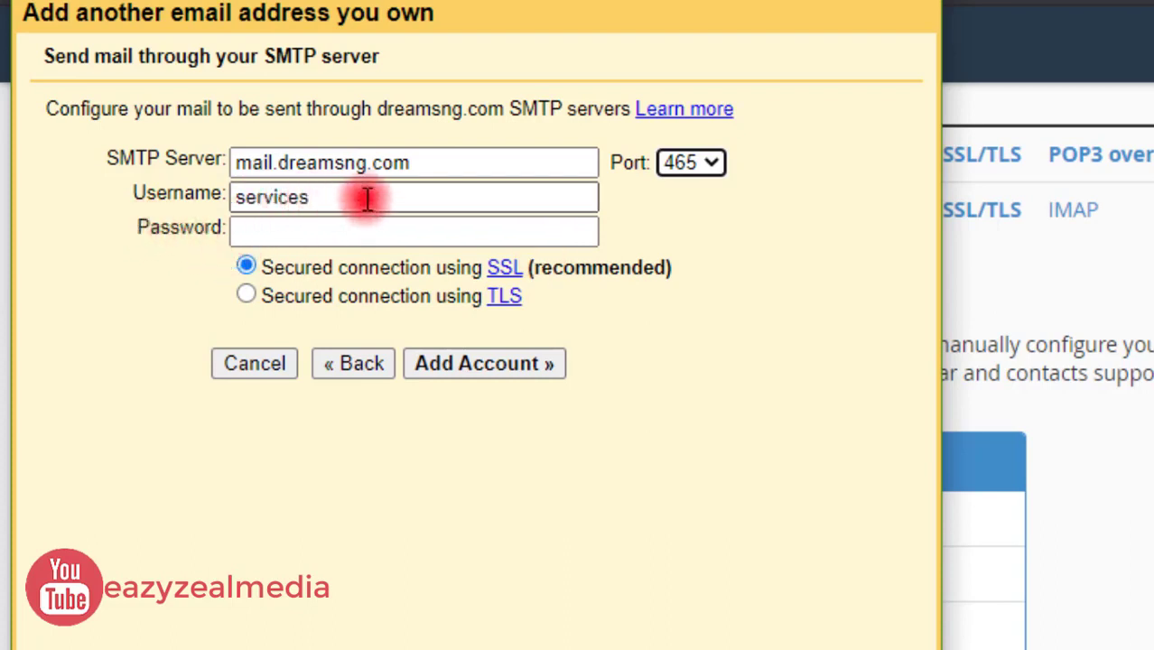
left_click_drag(367, 199, 160, 217)
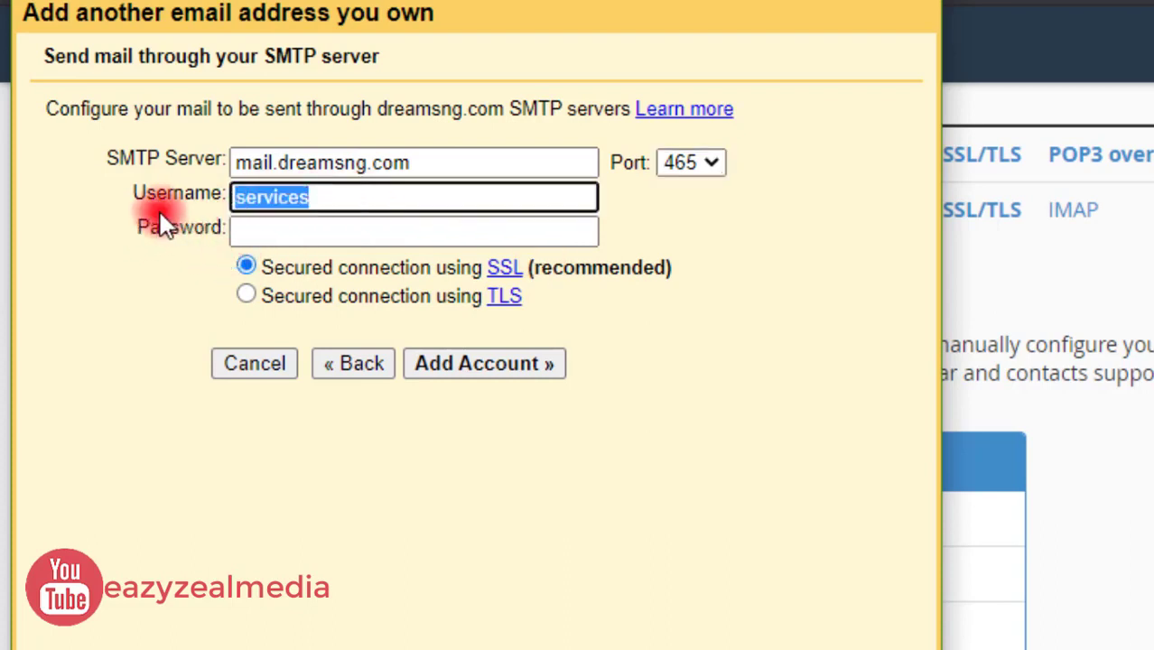
left_click(328, 198)
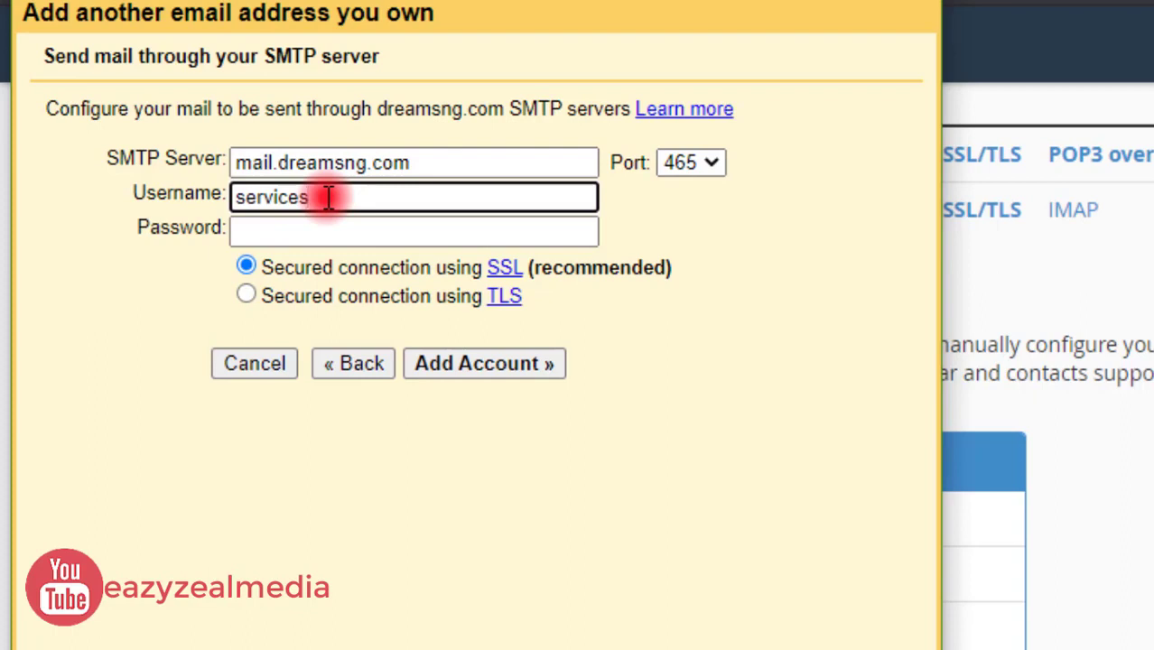
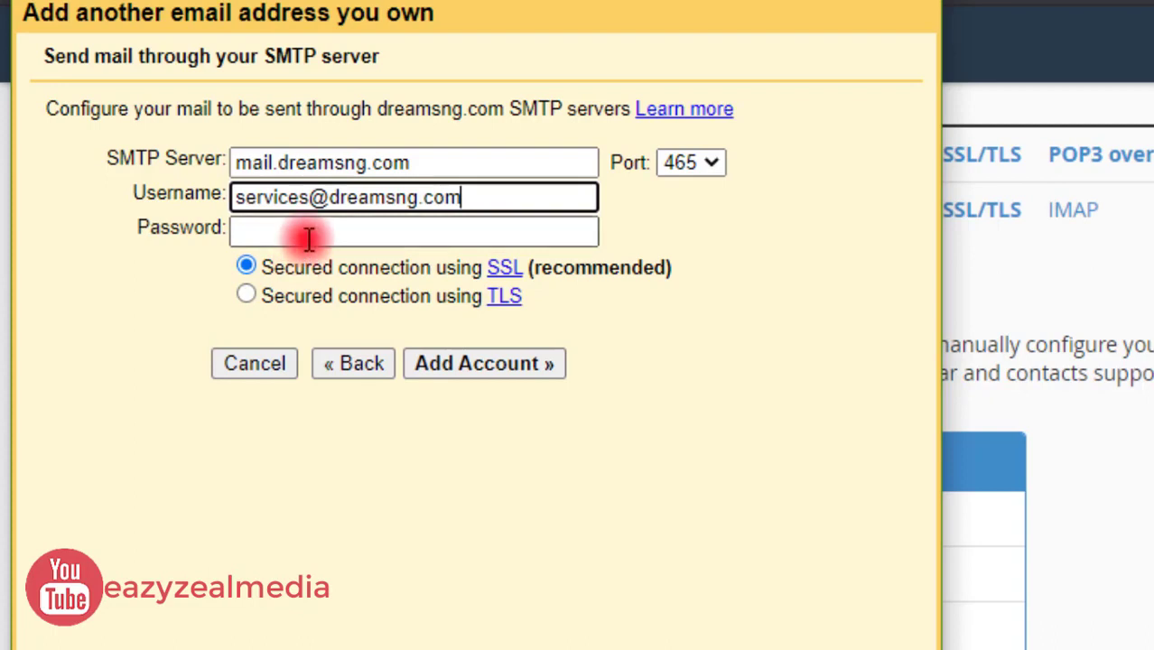
left_click(311, 232)
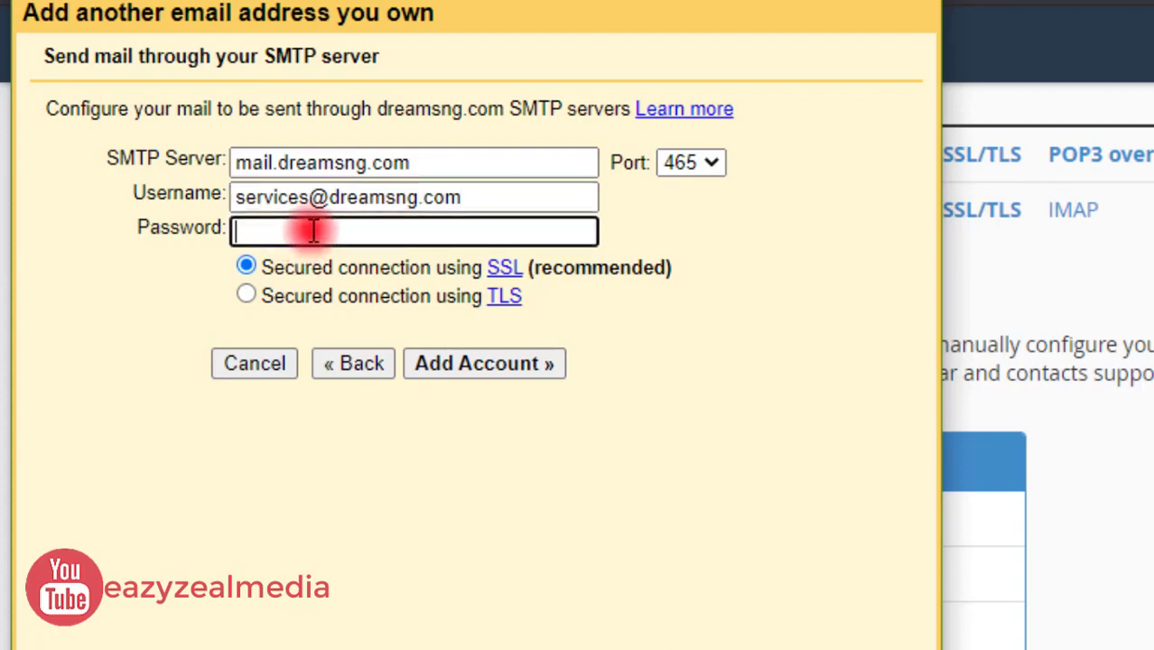
type("••••••••")
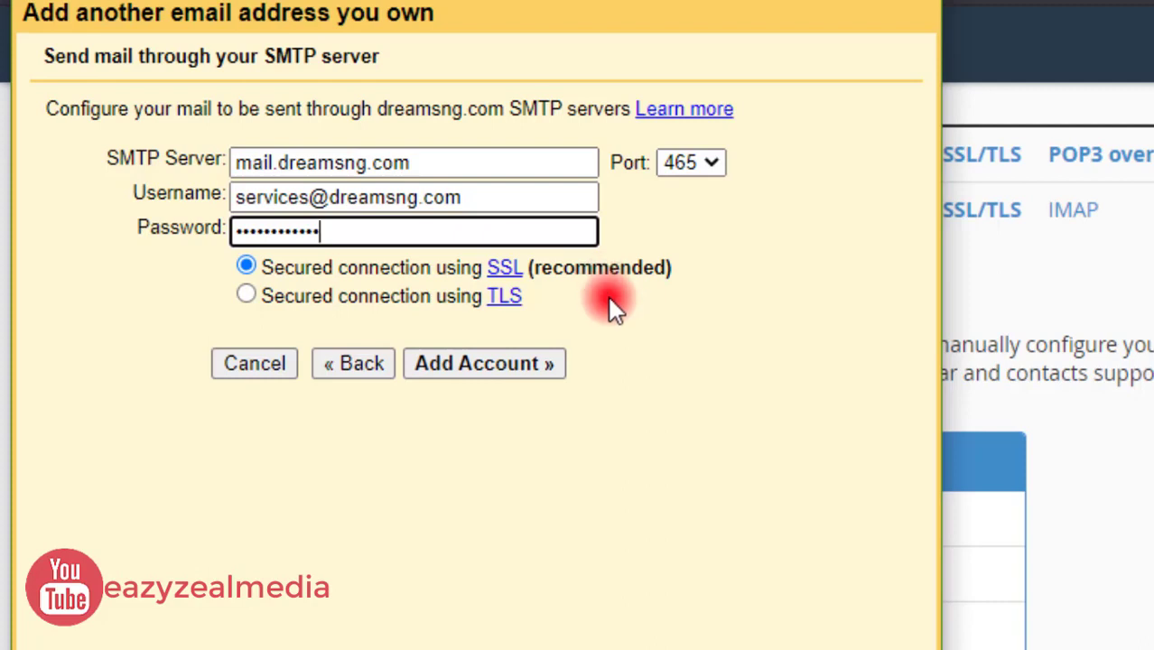
left_click(479, 366)
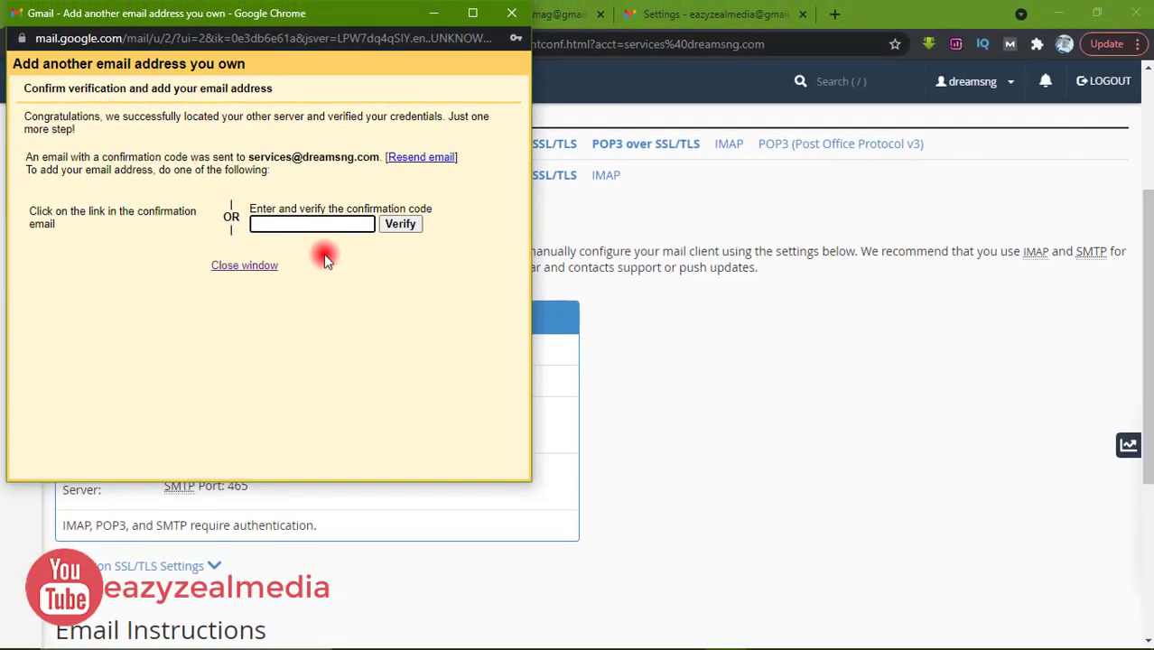
Open the inbox, view the cPanel configuration email, then refresh until the Gmail Confirmation arrives
left_click(683, 321)
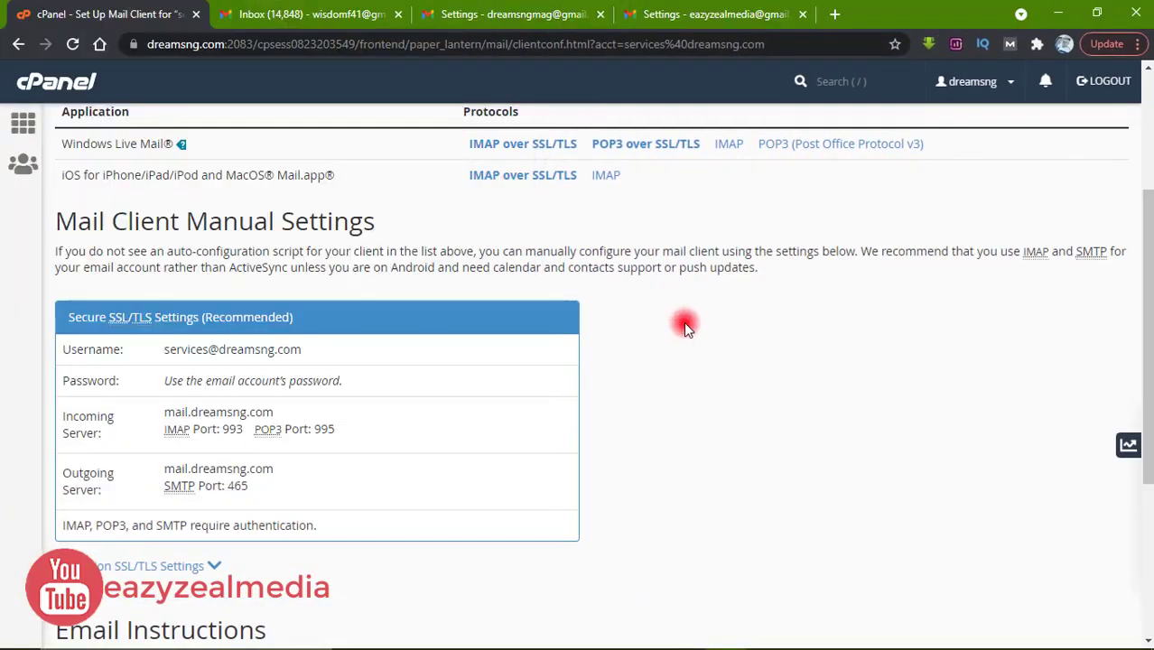
left_click(665, 11)
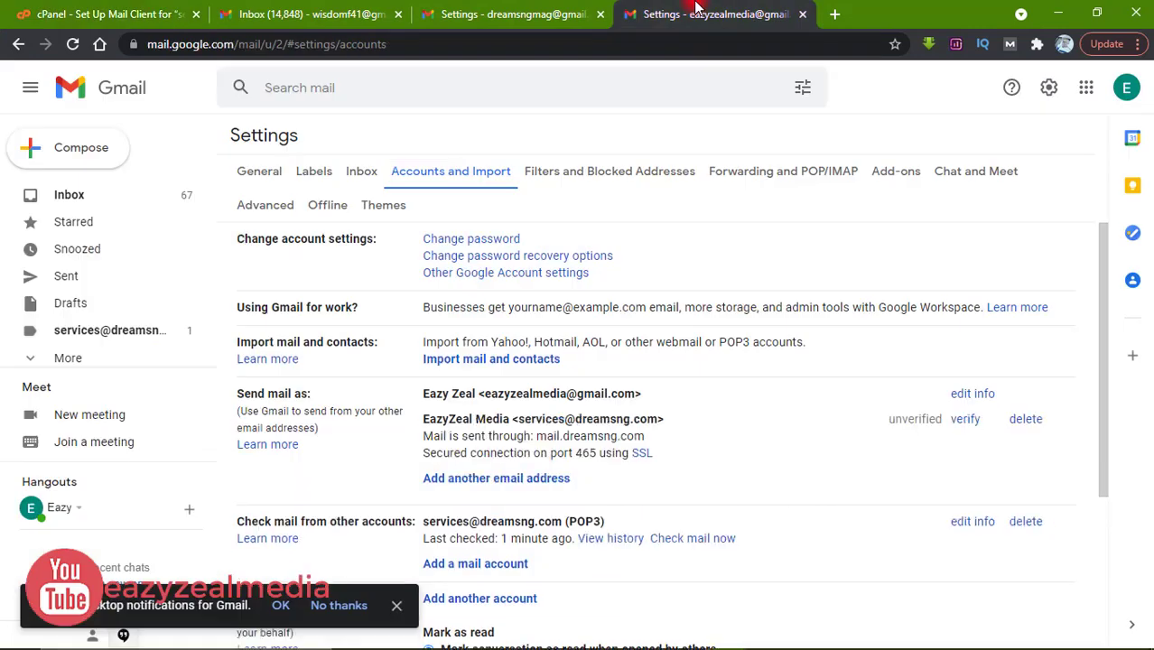
left_click(76, 201)
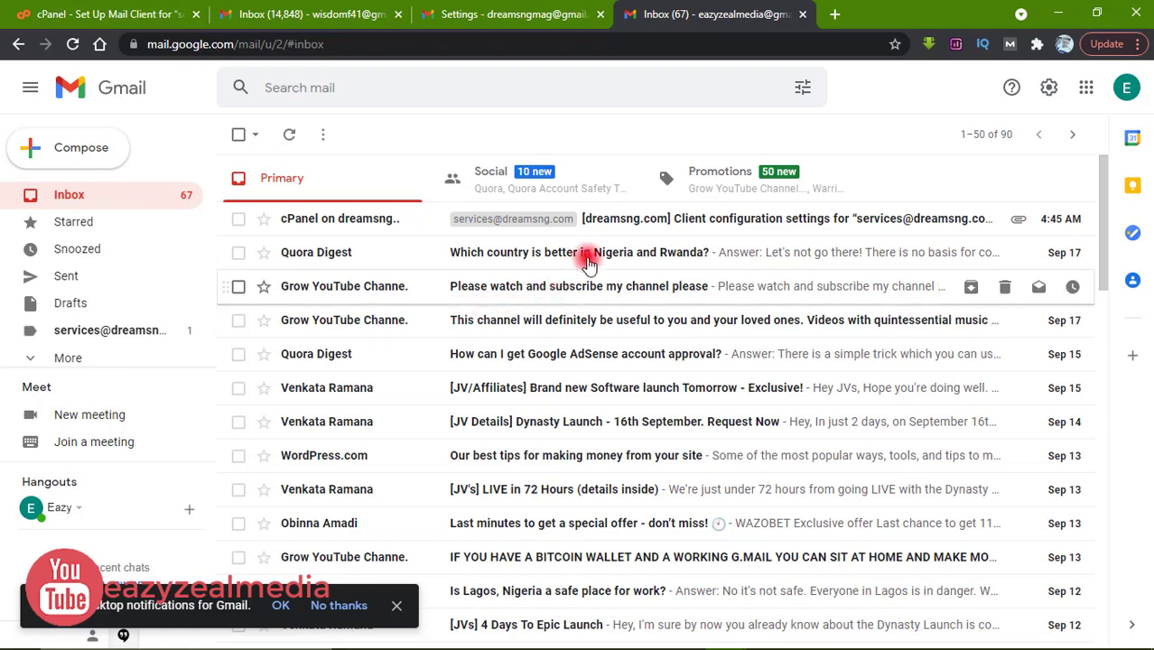
left_click(607, 218)
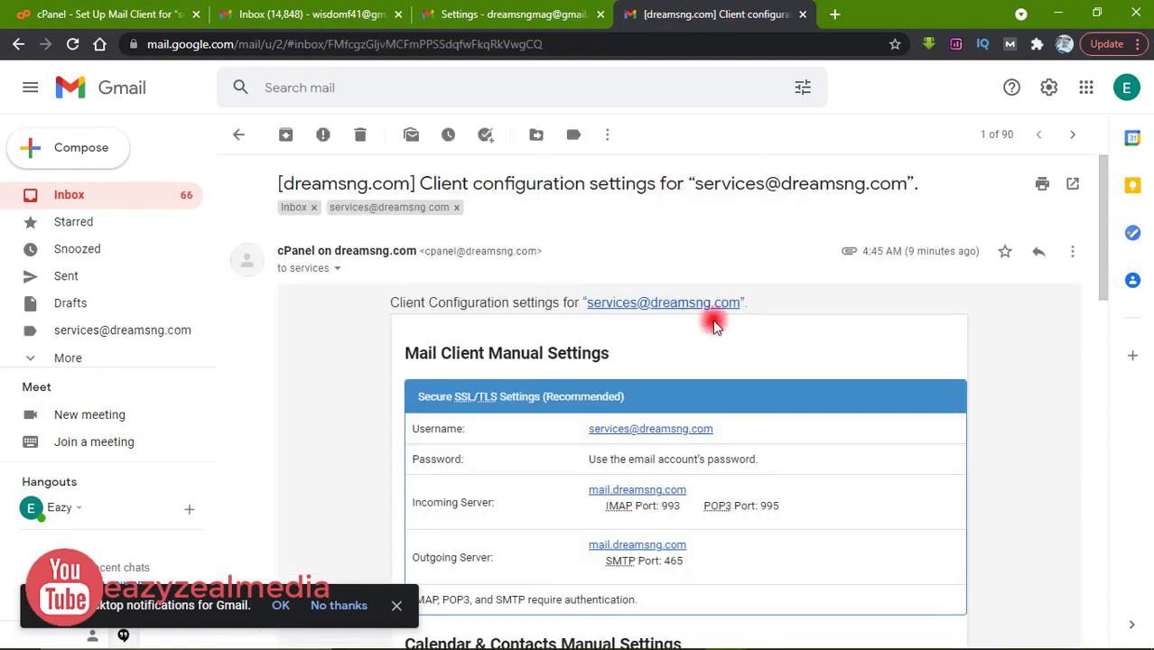
left_click(77, 198)
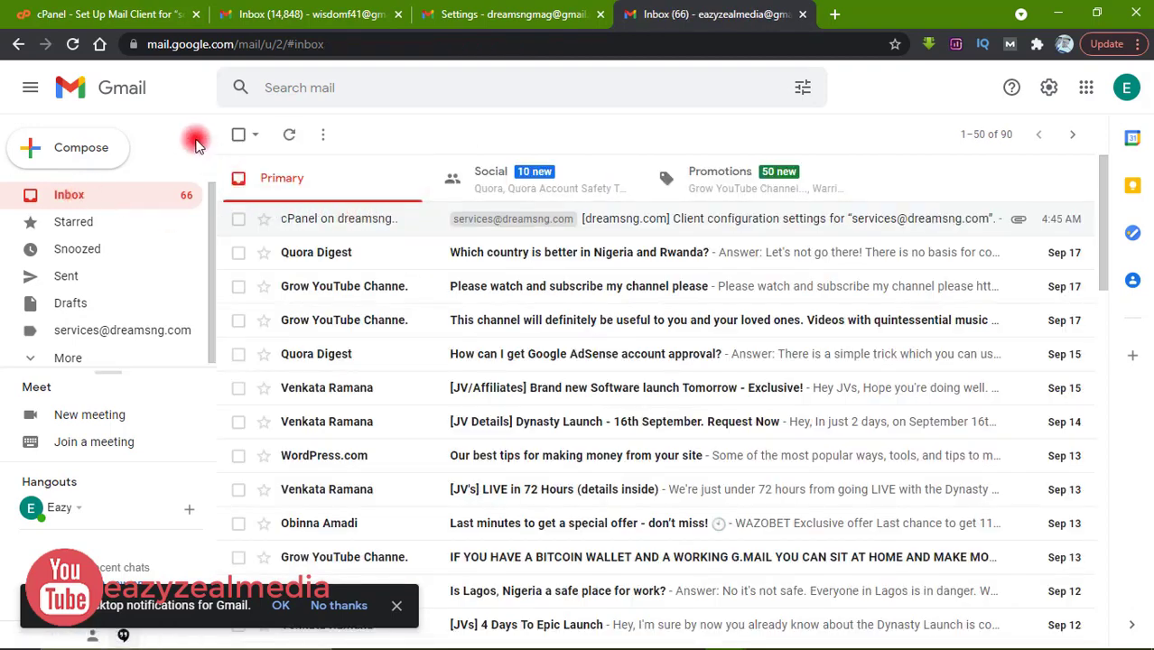
left_click(288, 134)
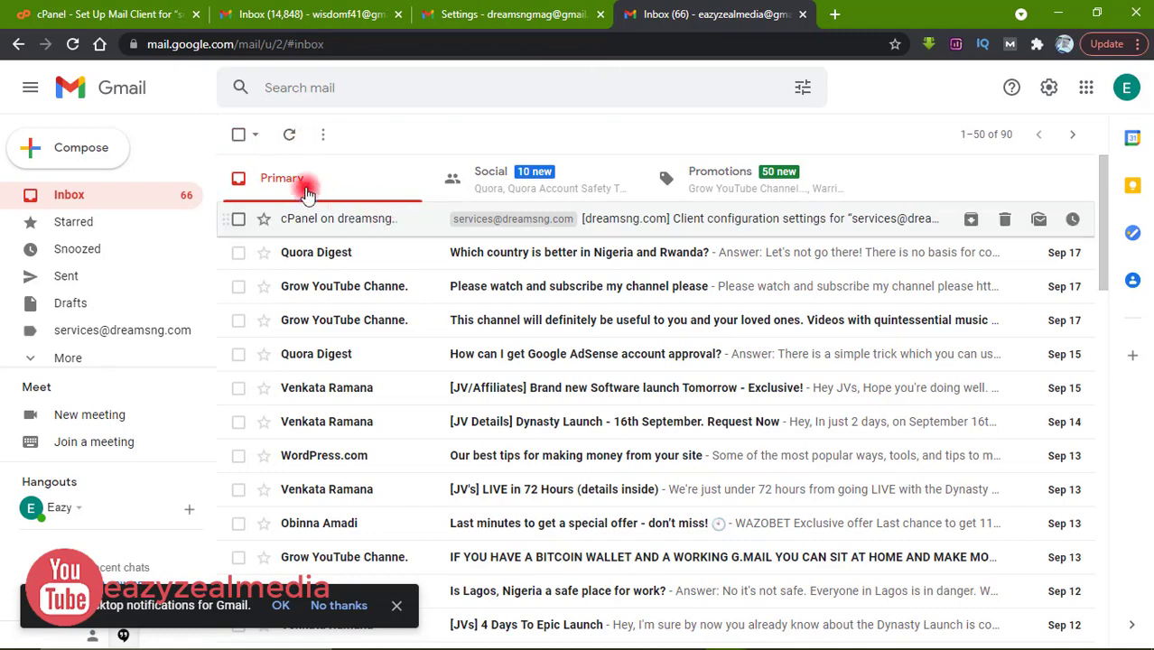
left_click(289, 134)
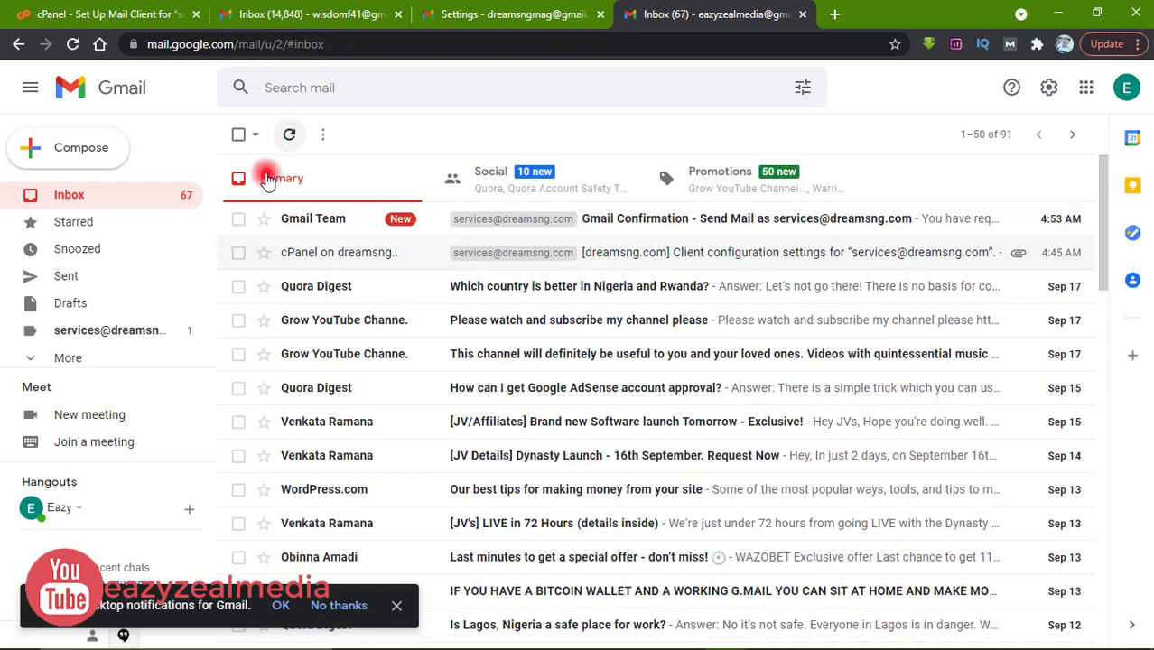
Open the Gmail Confirmation email and copy its confirmation code
left_click(637, 230)
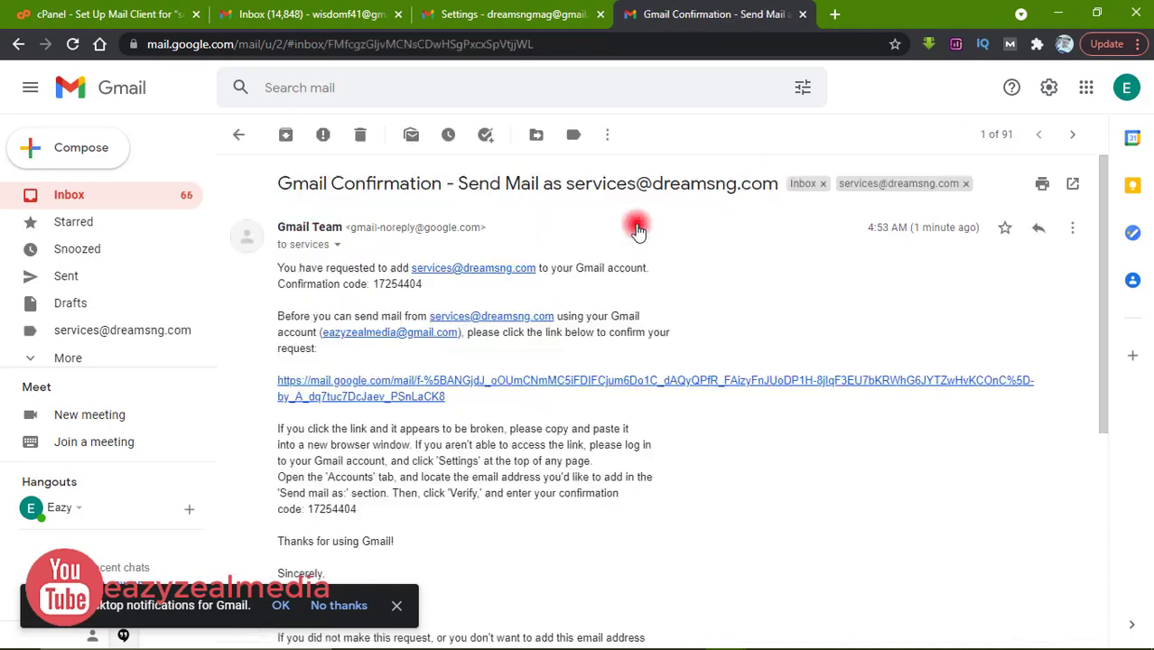
double_click(393, 285)
right_click(397, 286)
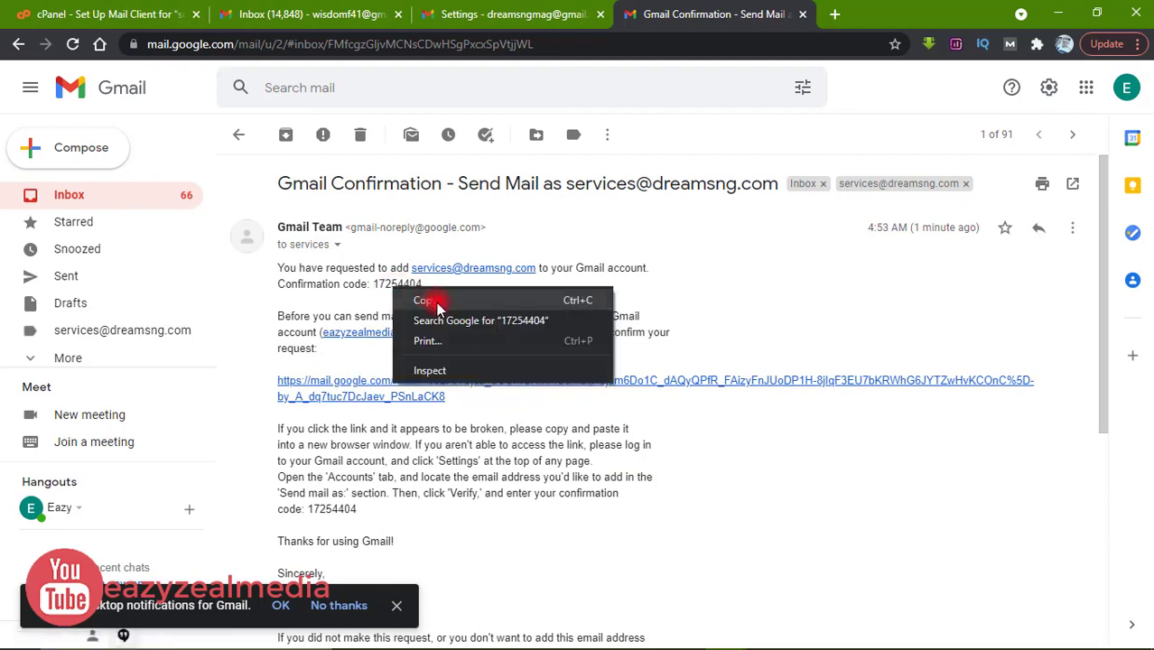
left_click(433, 298)
double_click(396, 285)
right_click(397, 286)
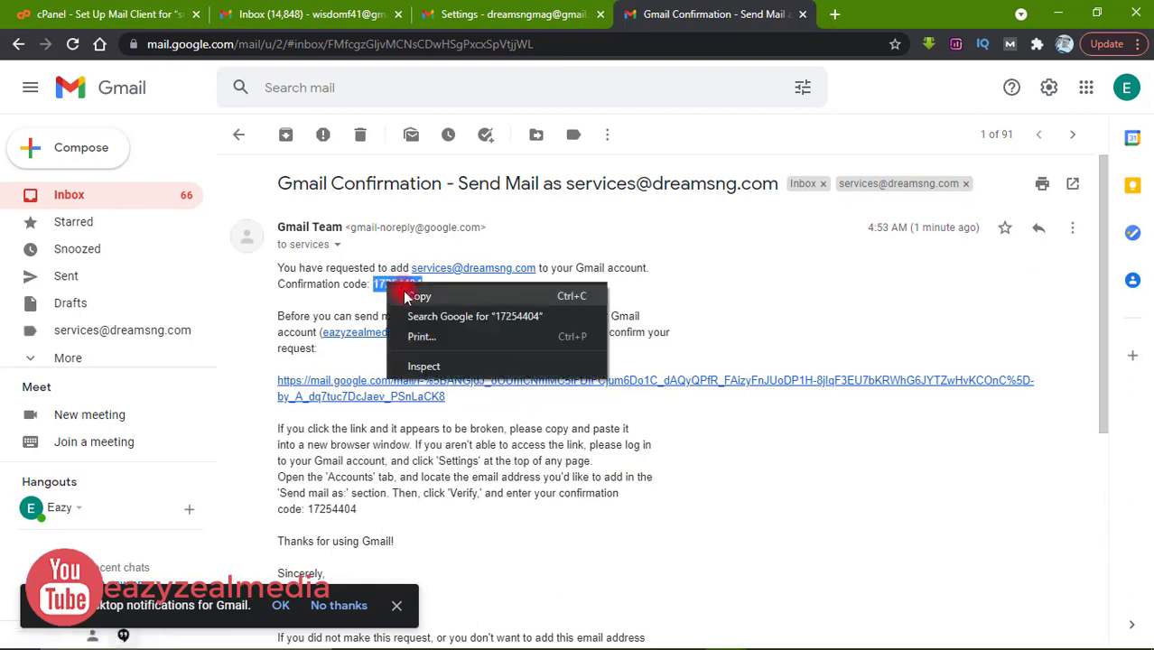
left_click(407, 298)
left_click(484, 299)
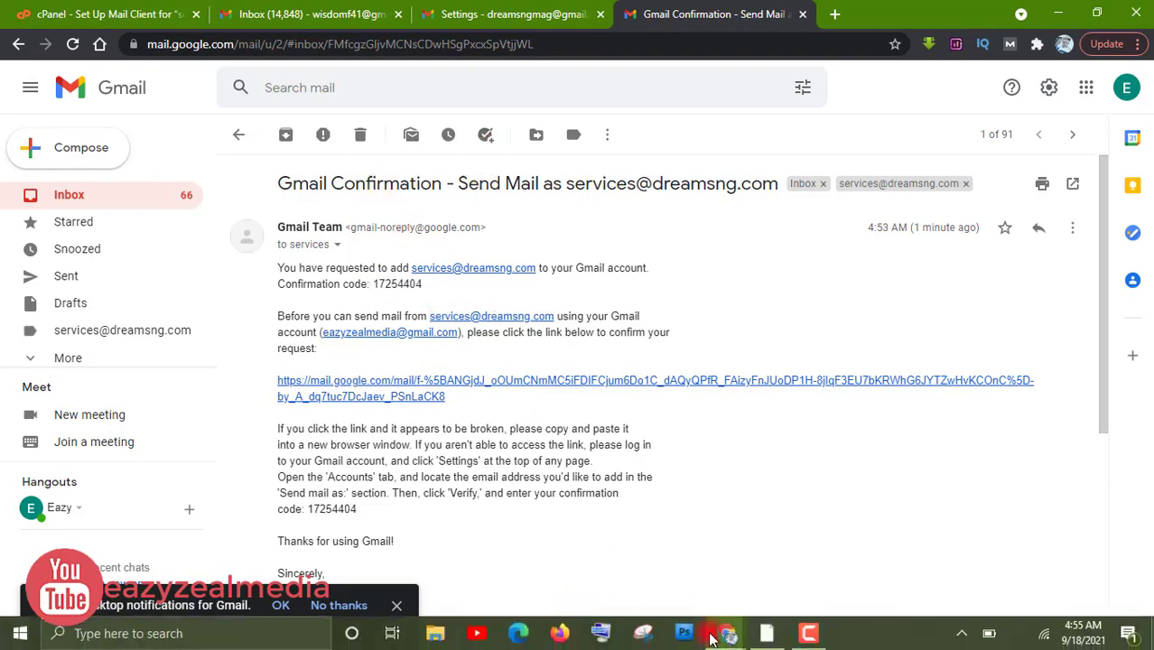
Paste the confirmation code into the add-address window's code field and verify it
mouse_move(727, 633)
left_click(791, 592)
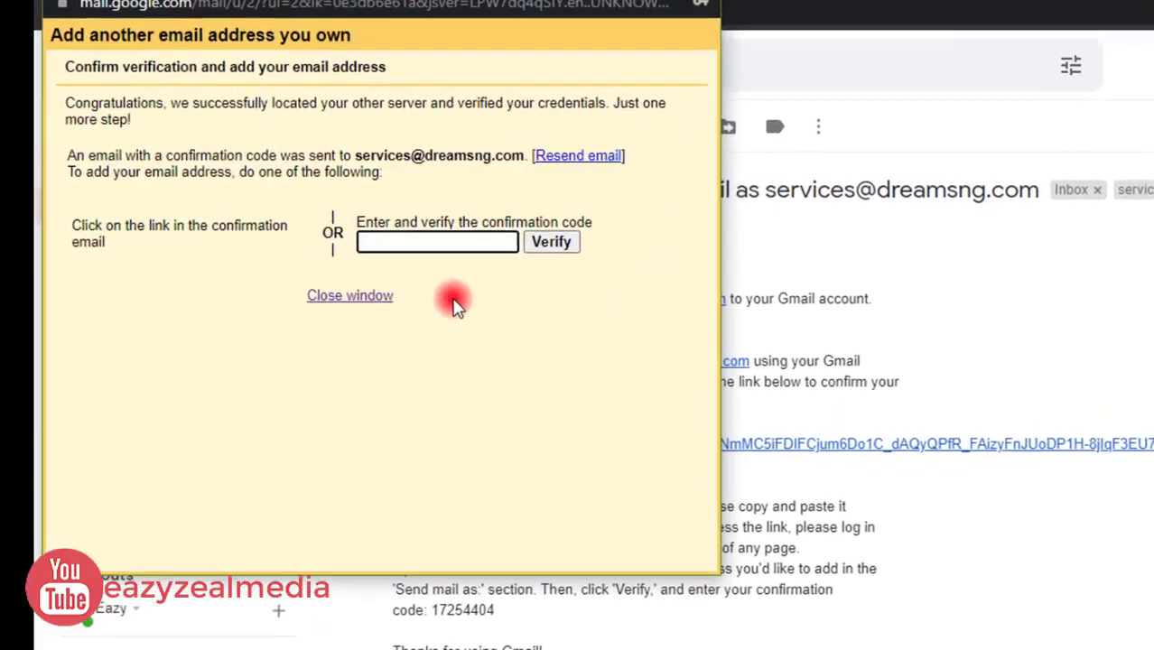
right_click(421, 244)
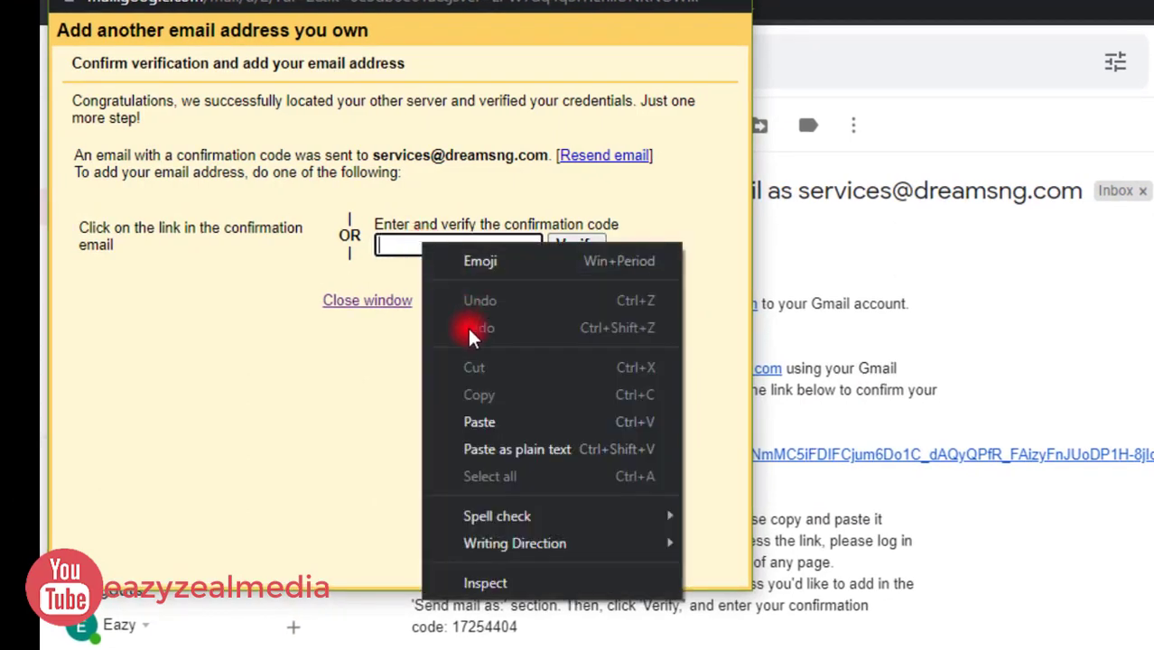
left_click(493, 422)
left_click(584, 247)
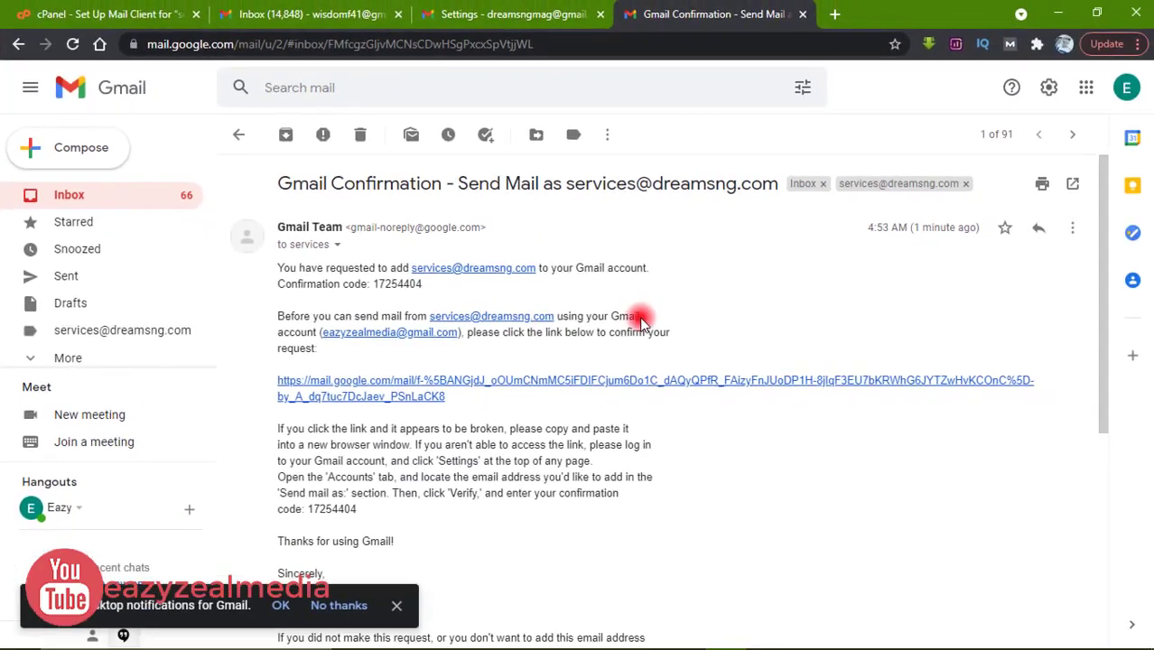
Open Settings' Accounts and Import tab and scroll to the Send mail as section
left_click(101, 198)
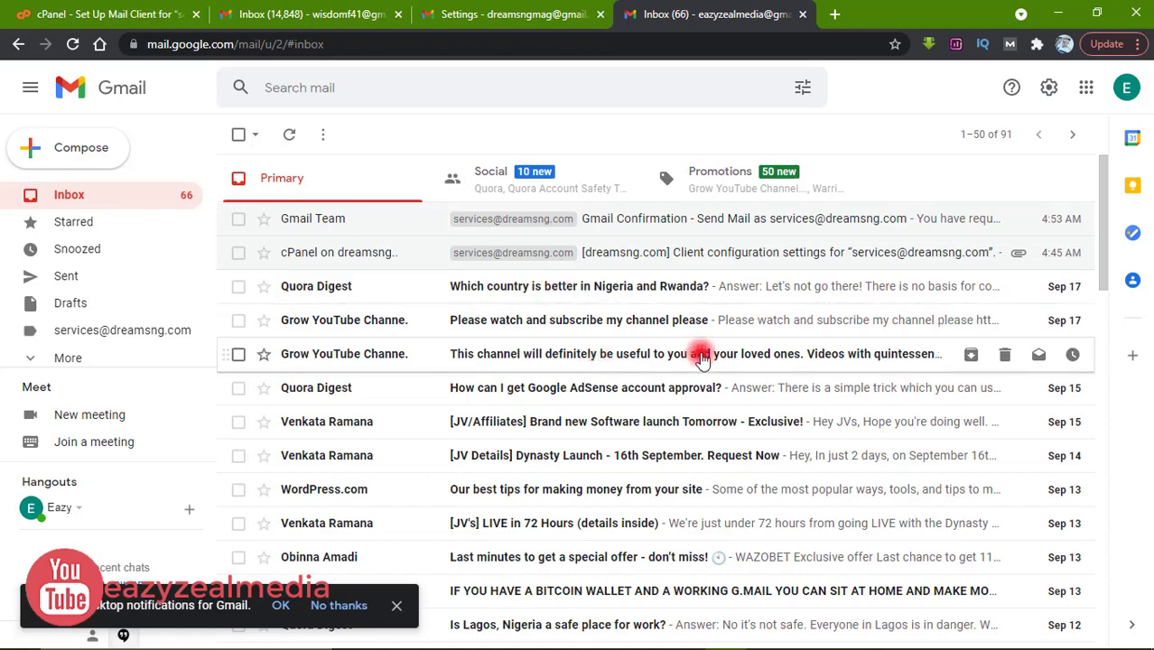
left_click(1049, 91)
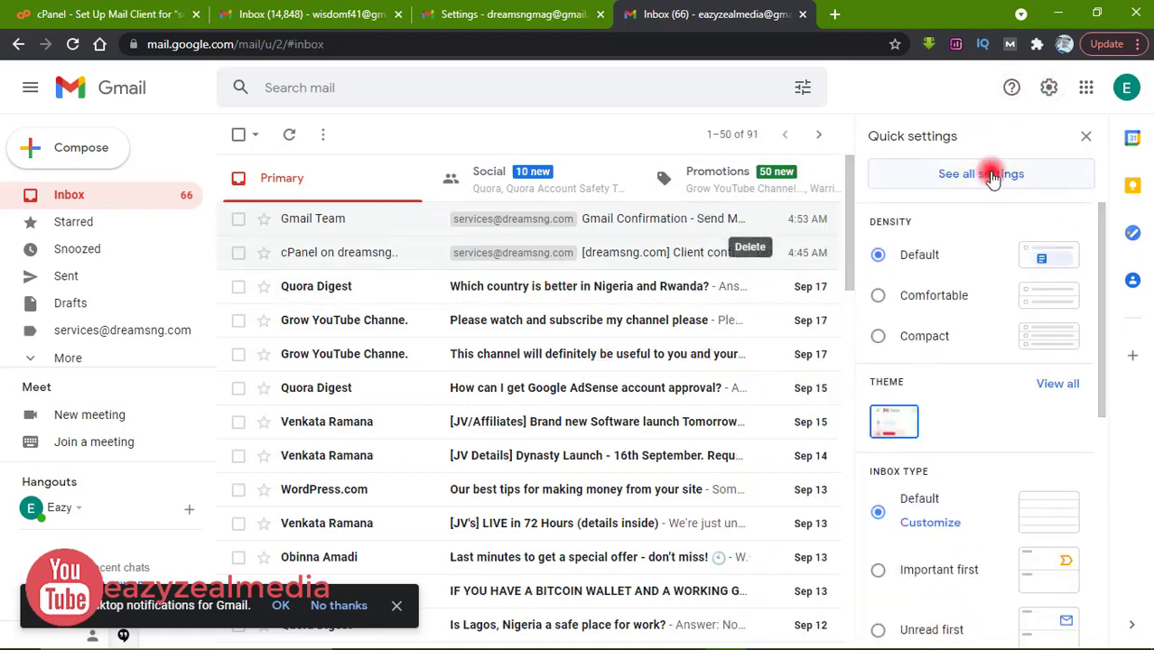
left_click(991, 176)
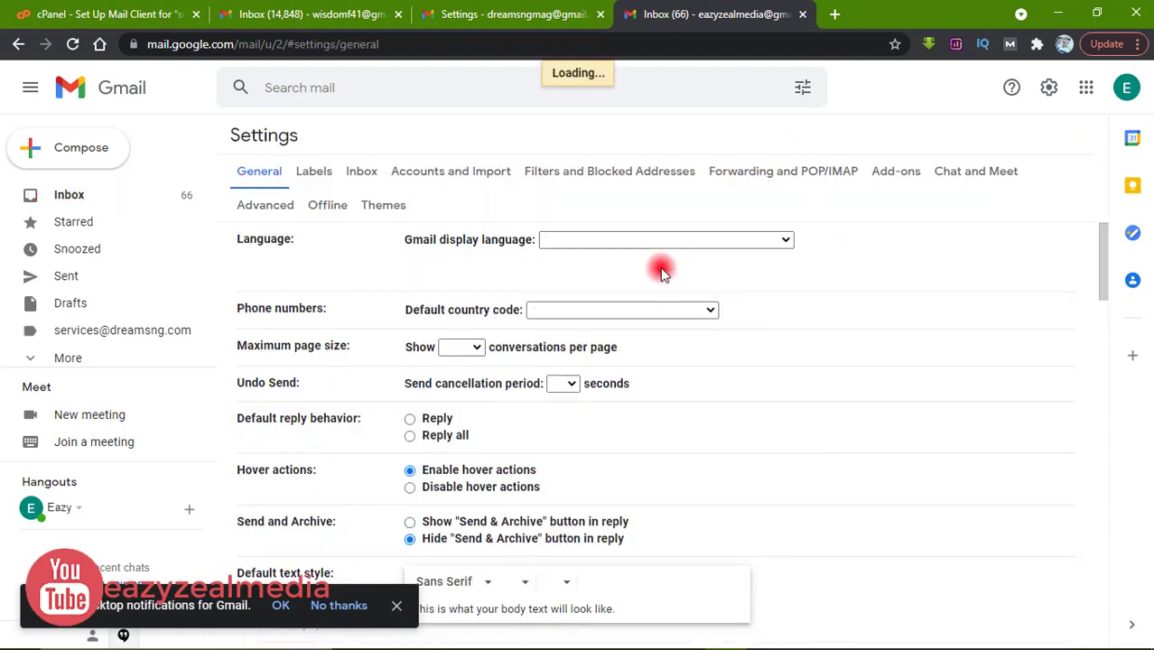
left_click(440, 181)
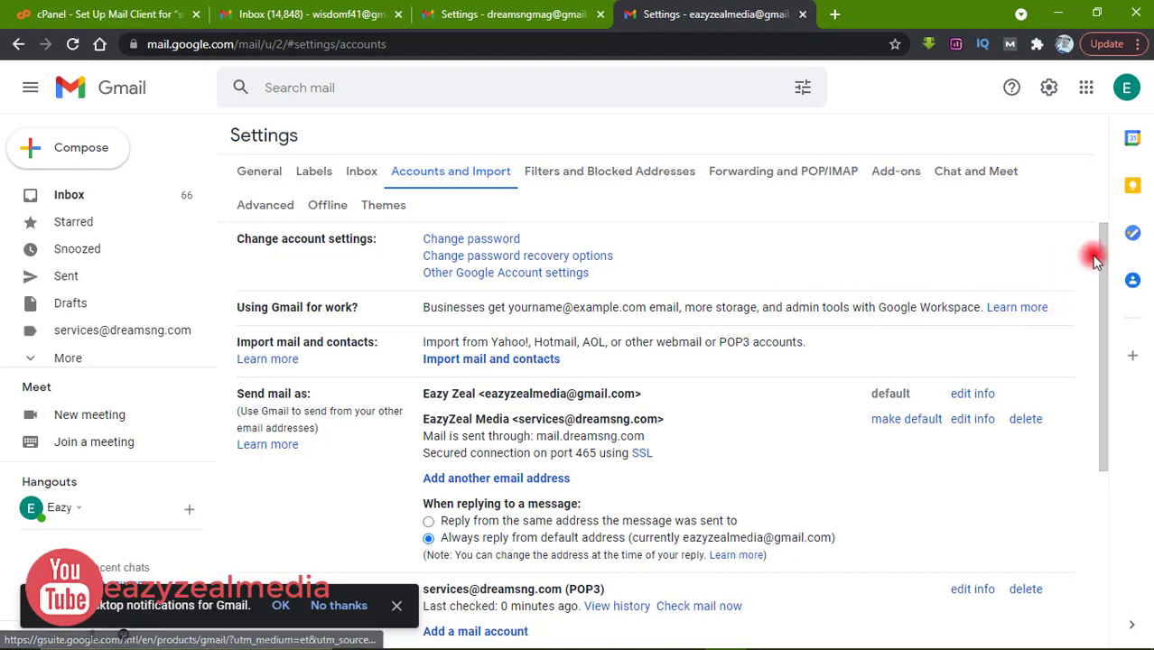
left_click_drag(1106, 259, 1102, 299)
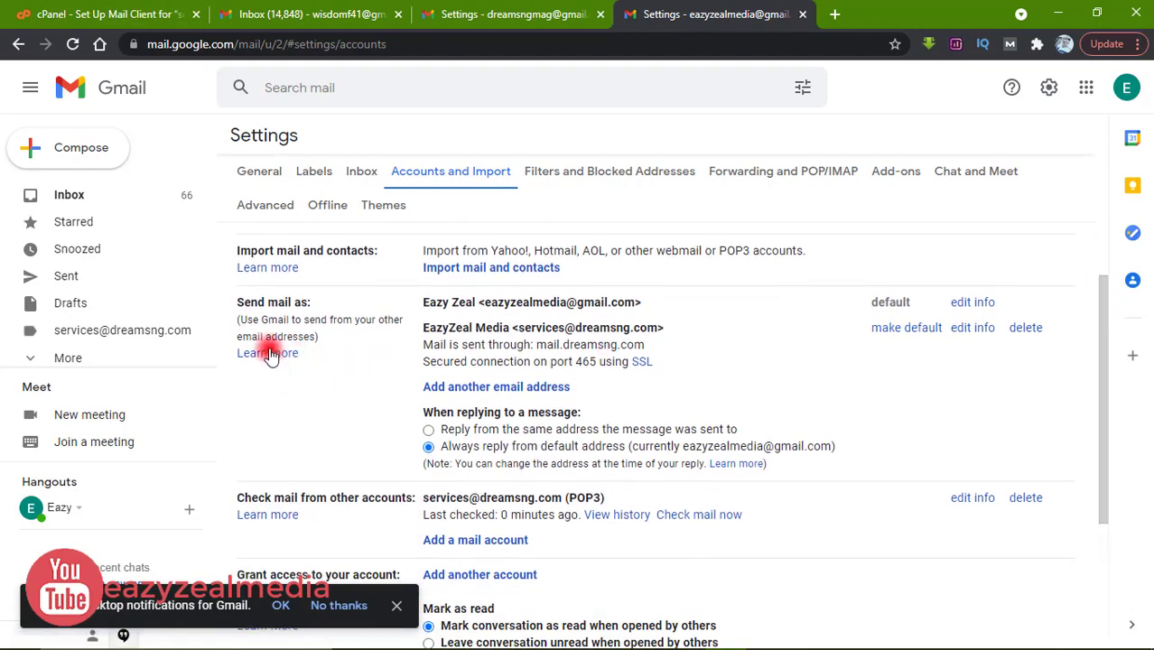